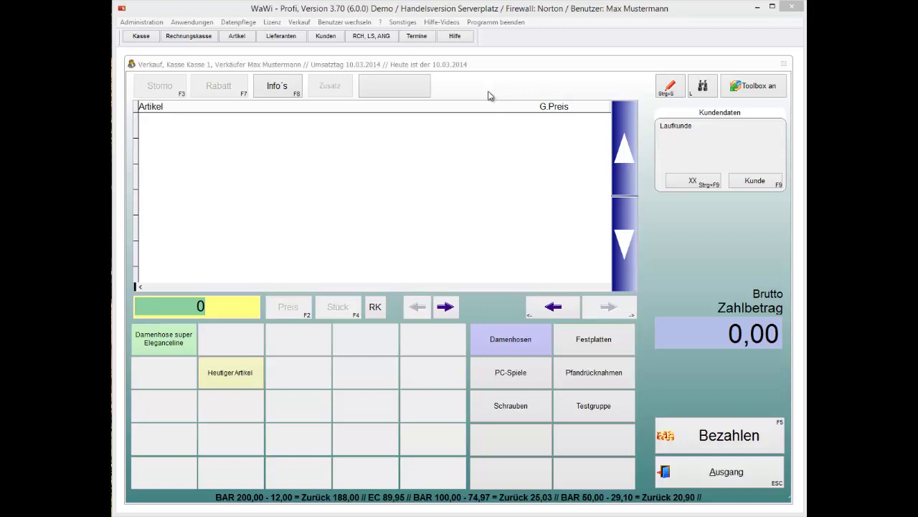
In the system settings' cash register features (Leistungsmerkmale), set the limit for Tax Free receipts to 90 days after creation
click(144, 25)
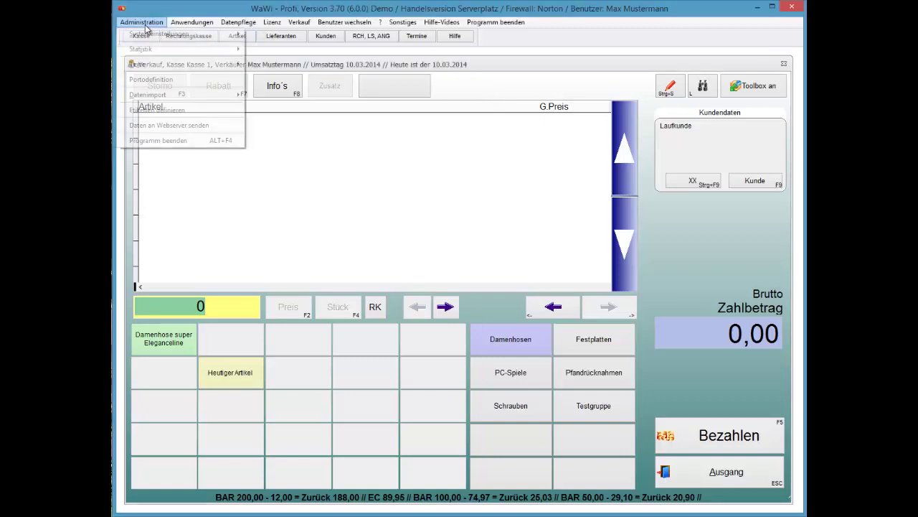
mouse_move(146, 32)
key(Return)
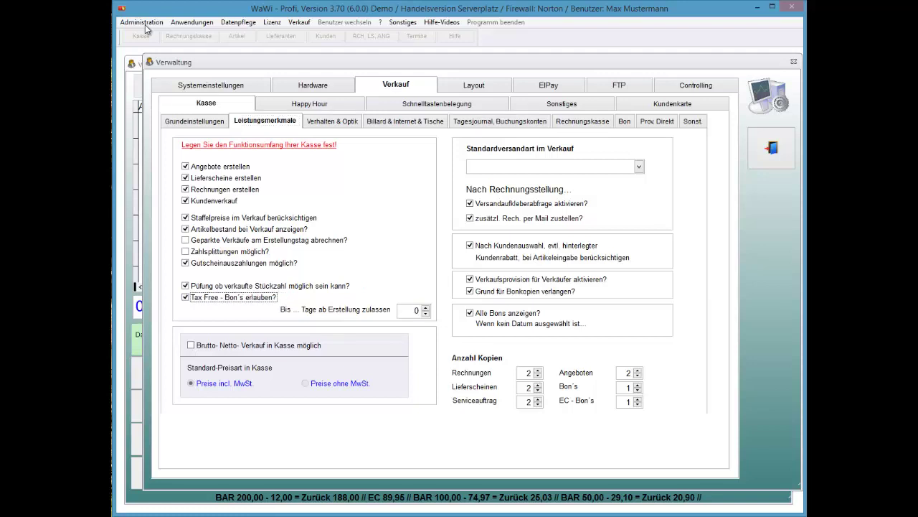
key(Tab)
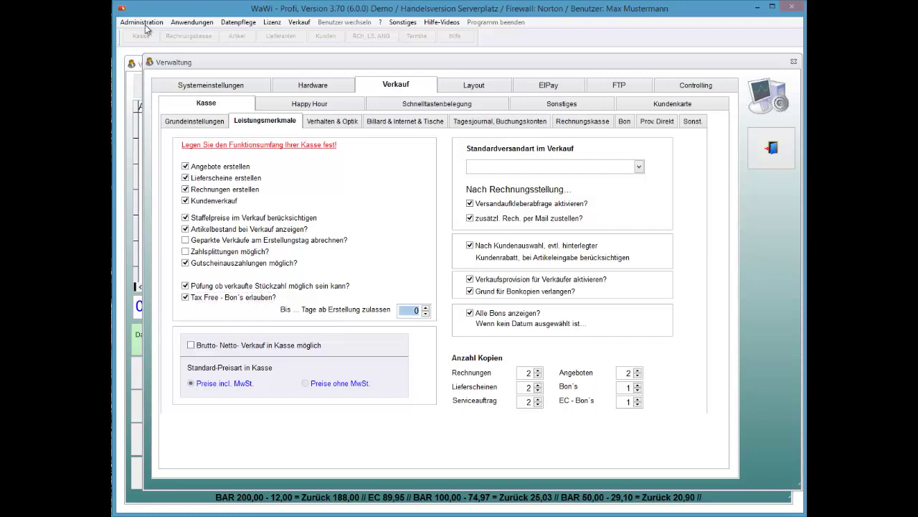
text(60)
key(BackSpace)
key(BackSpace)
text(90)
click(145, 29)
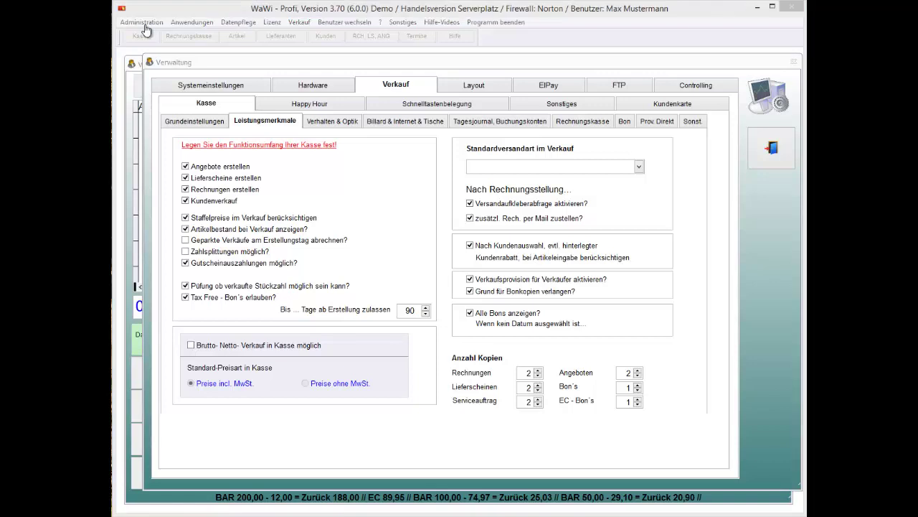
click(404, 312)
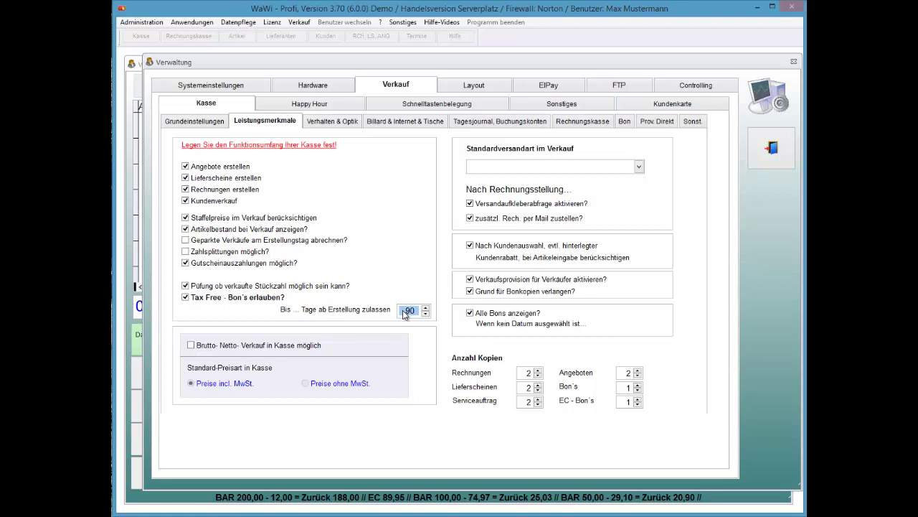
key(Escape)
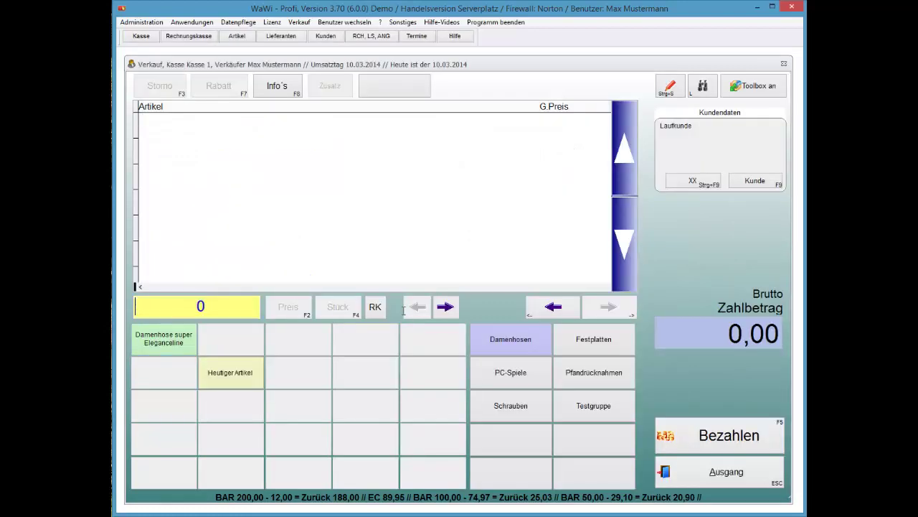
Open the receipt copies, create a Tax Free refund for receipt 1 and acknowledge the payout to the customer
key(ctrl+t)
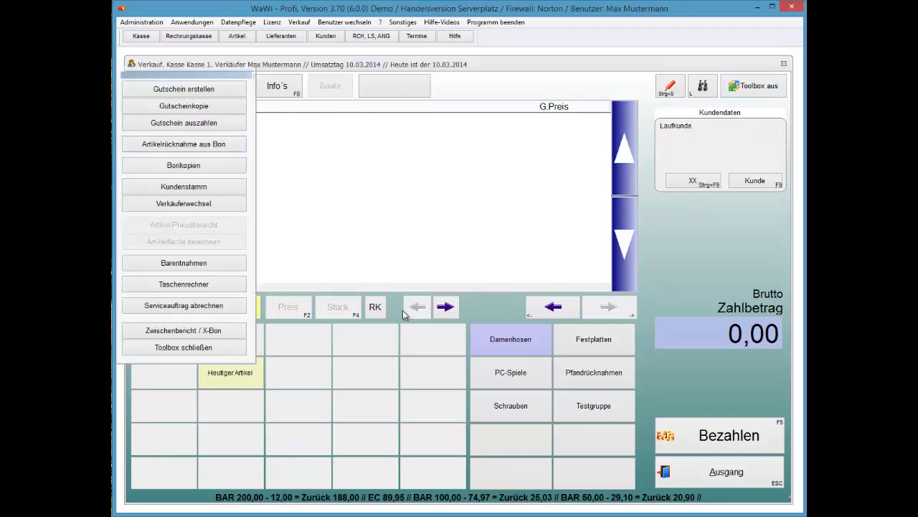
key(ctrl+t)
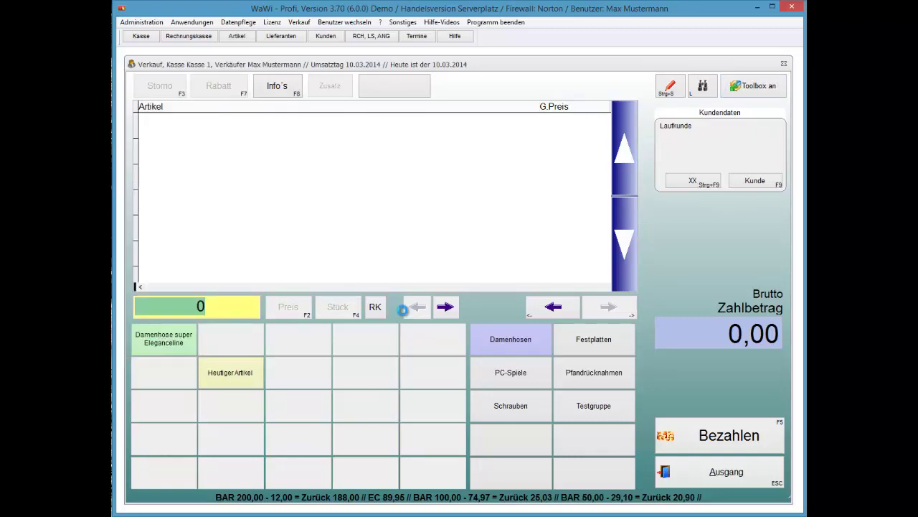
click(403, 306)
key(End)
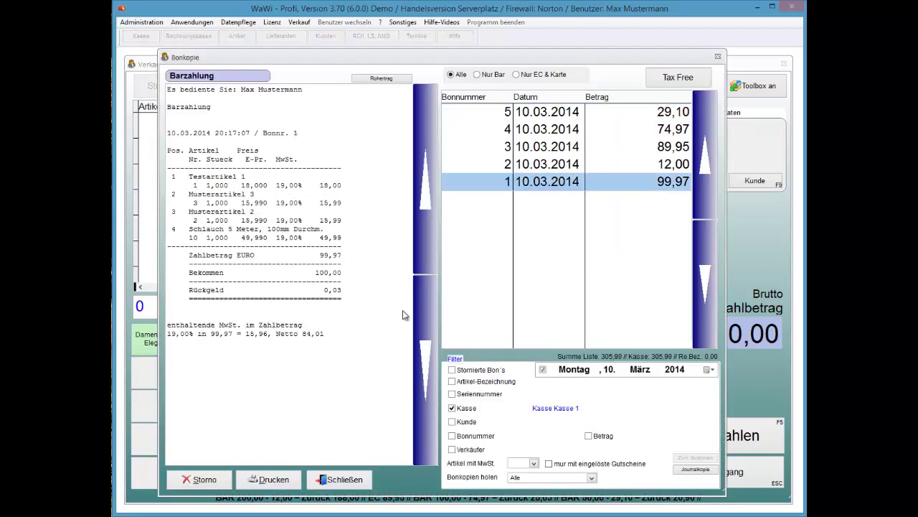
key(alt+t)
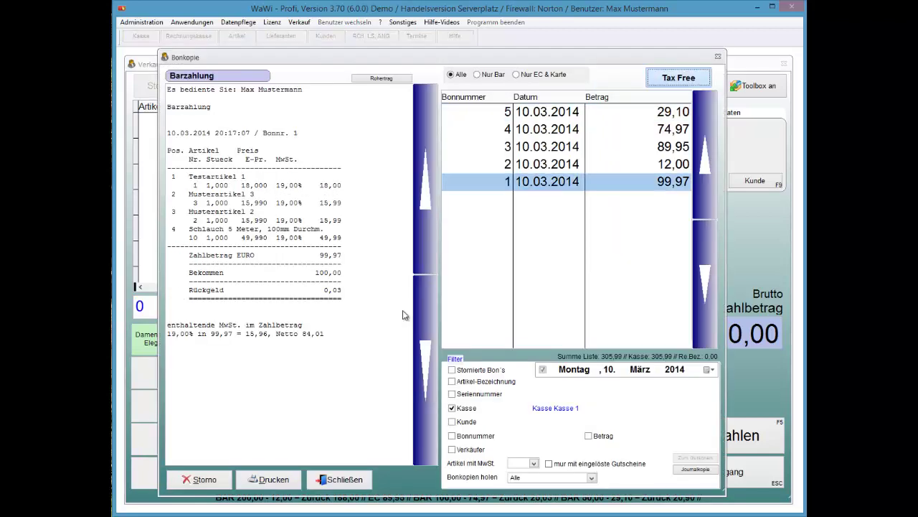
click(403, 308)
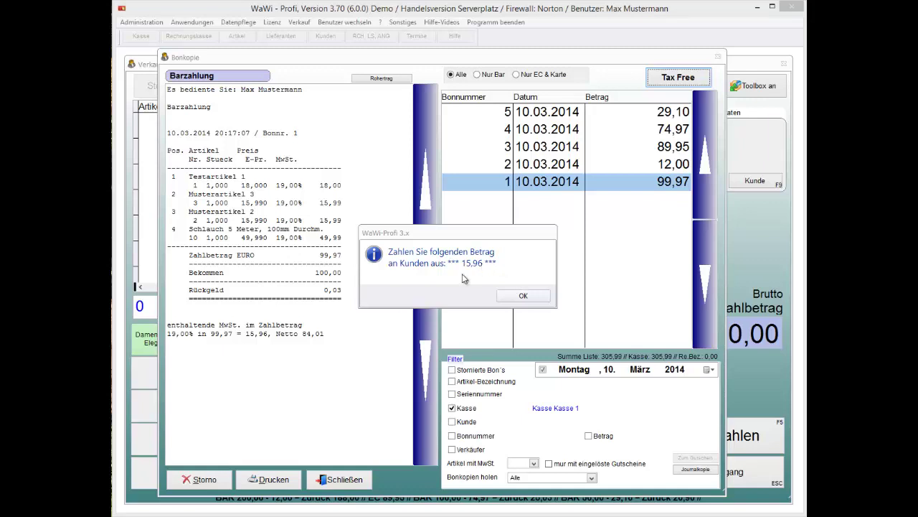
click(522, 295)
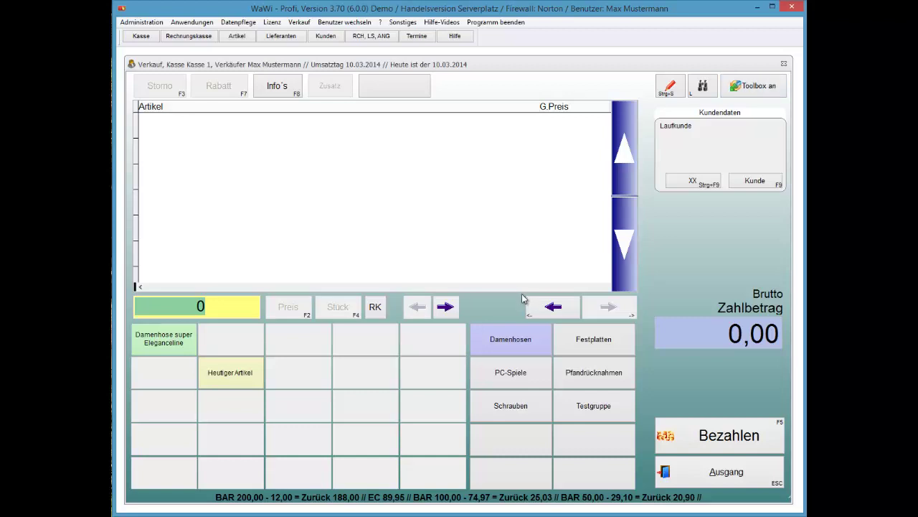
click(524, 301)
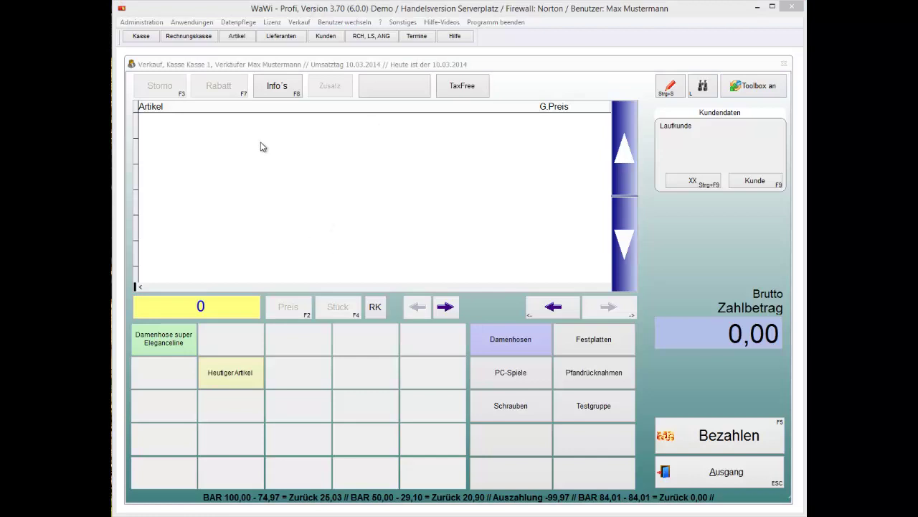
Review the cash register's receipt (Bon) settings in the system settings, including the option to print the receipt number as a barcode
click(269, 22)
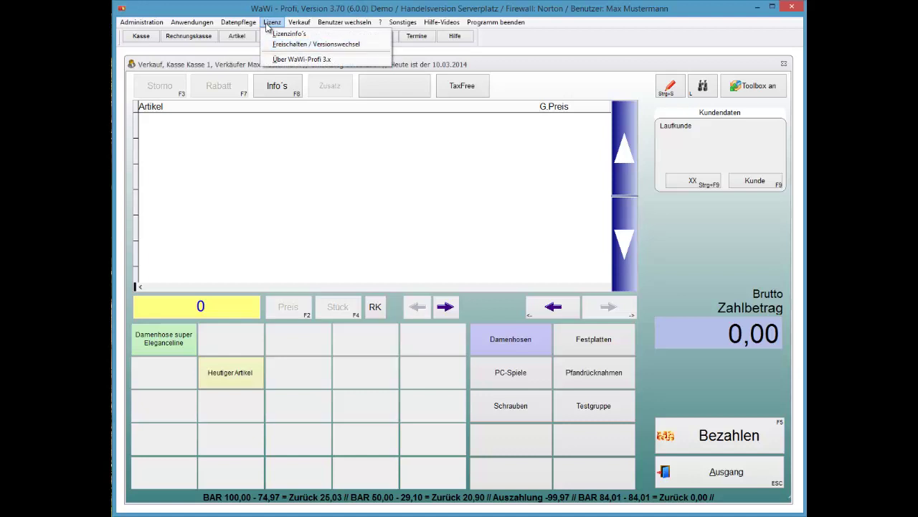
click(268, 27)
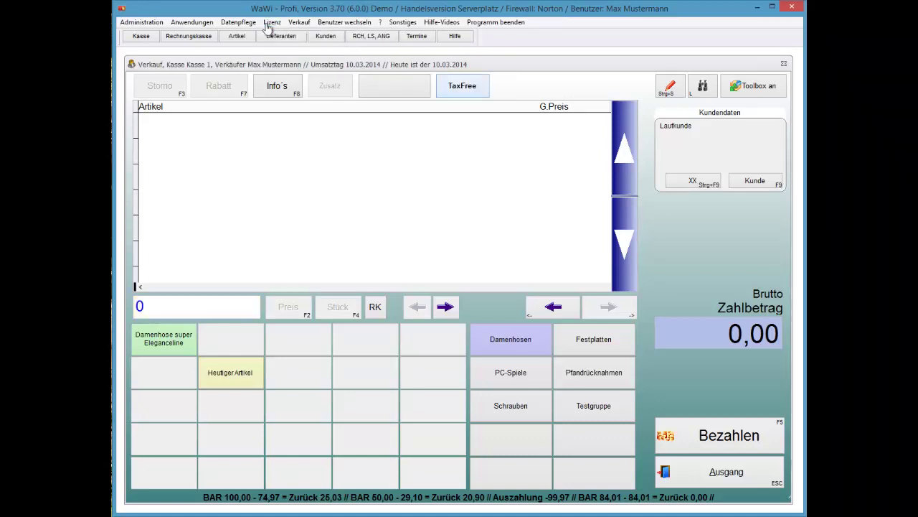
key(alt)
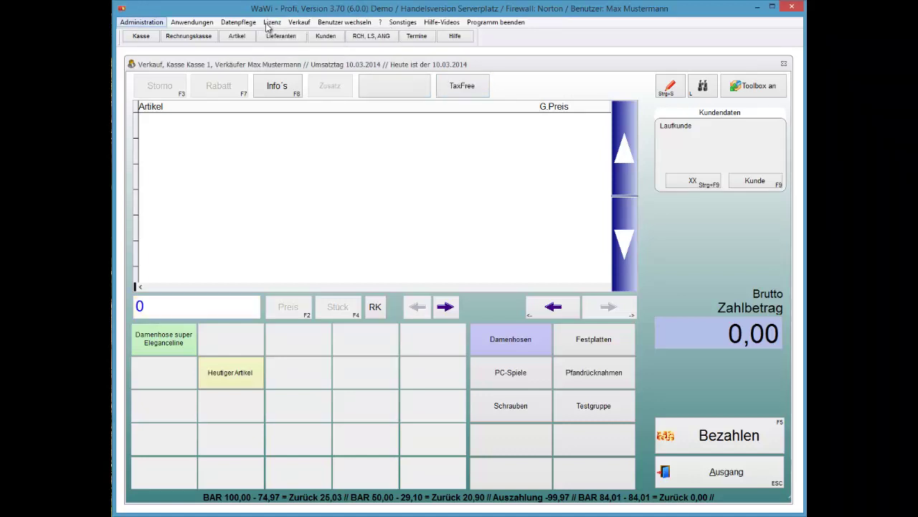
key(Down)
key(Down)
key(Right)
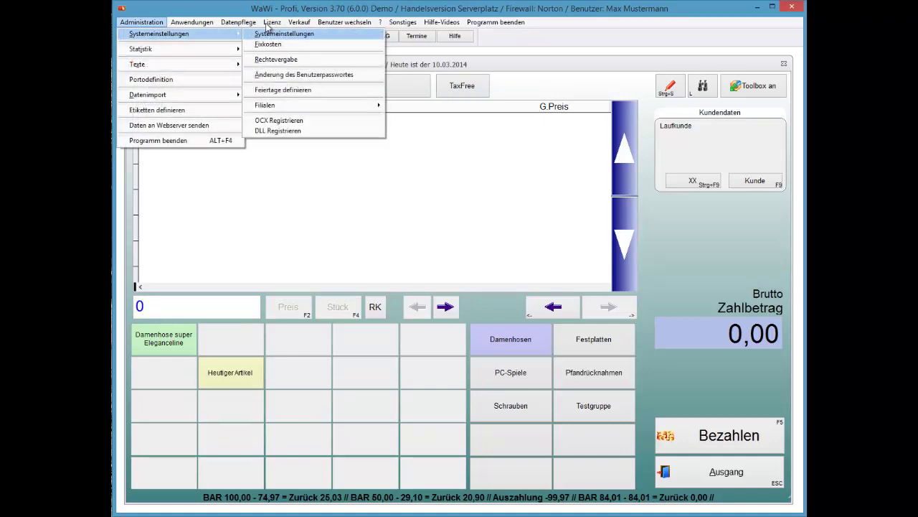
key(Return)
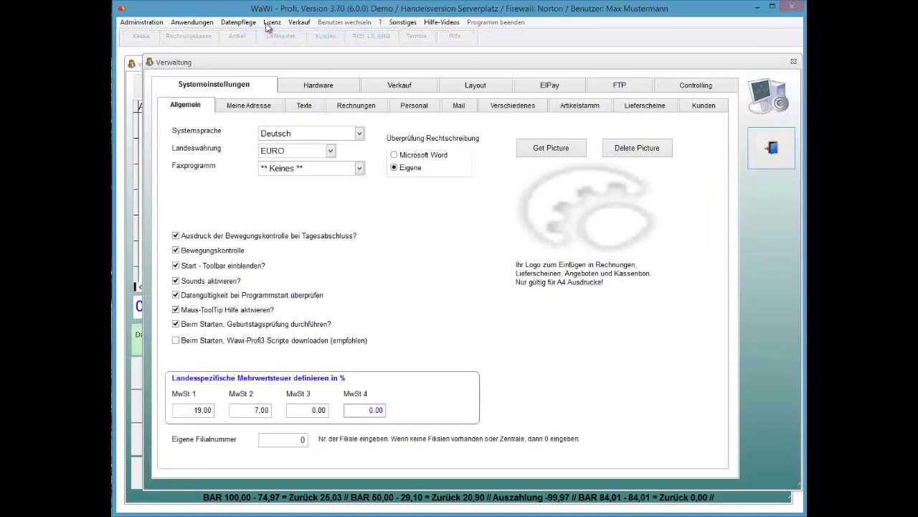
key(Return)
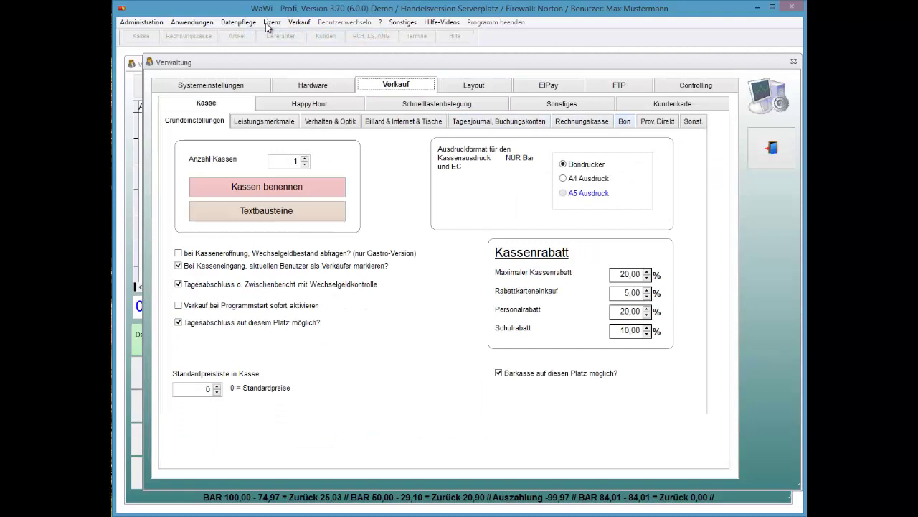
key(Return)
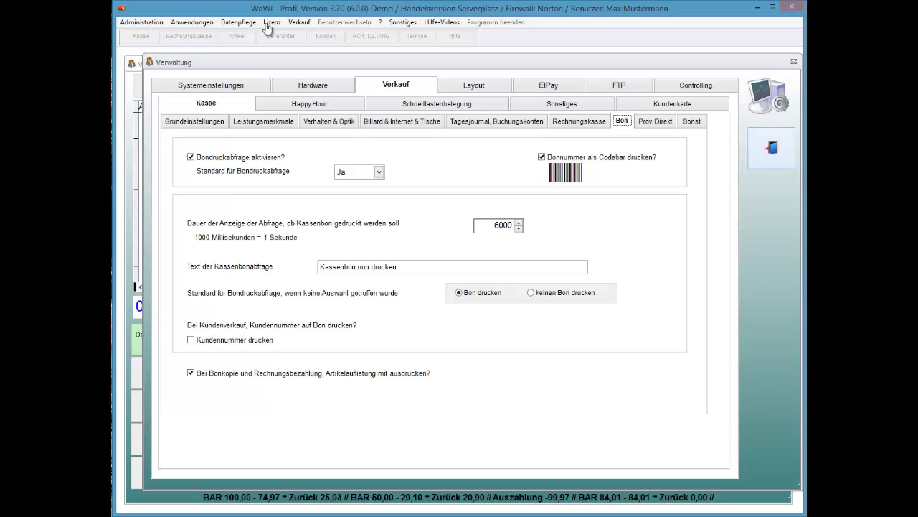
key(Escape)
Open the receipt copies and print copies of receipts 5 and 4 on the receipt printer
key(F12)
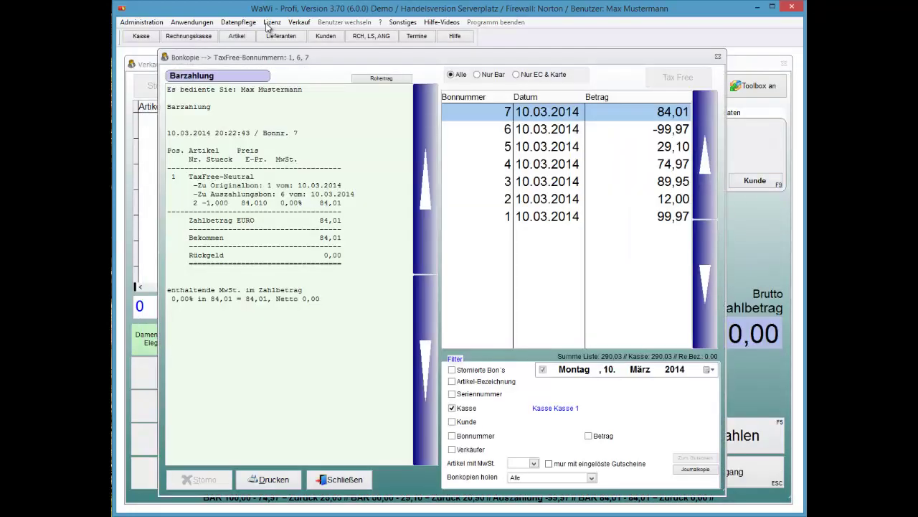
key(Down)
key(Down)
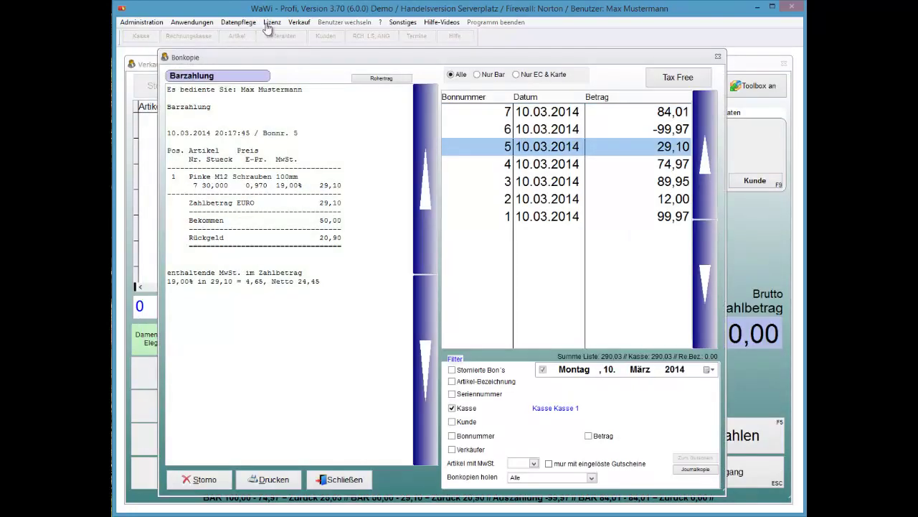
key(alt+d)
key(Return)
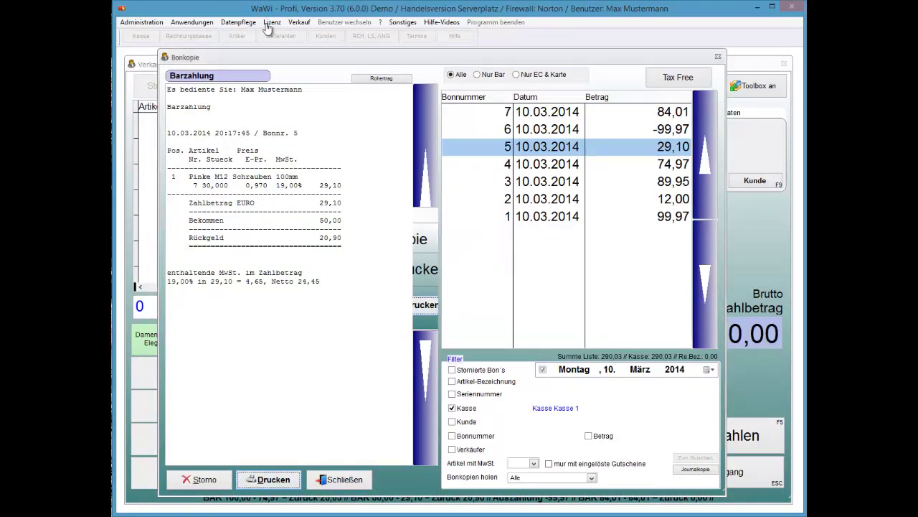
key(Down)
key(alt+d)
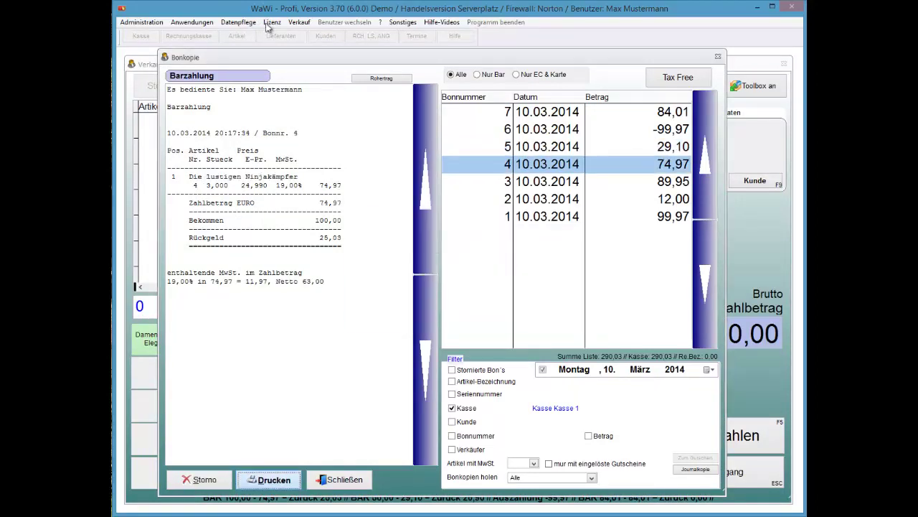
key(Return)
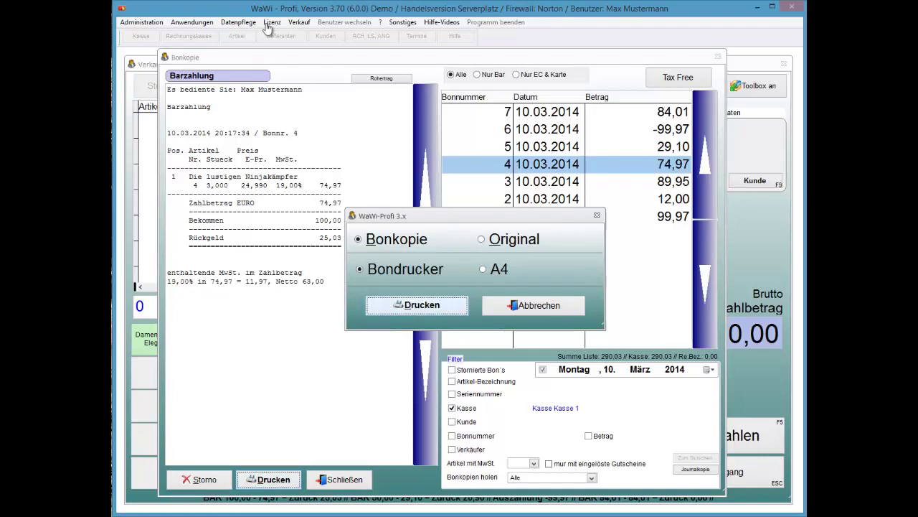
Print a copy of receipt 2 and return to the sales screen
key(Down)
key(Down)
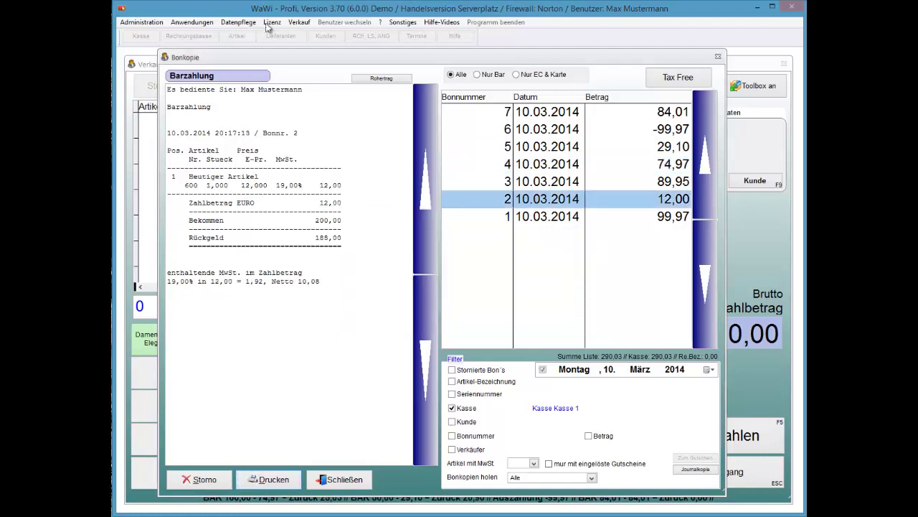
key(alt+d)
key(Return)
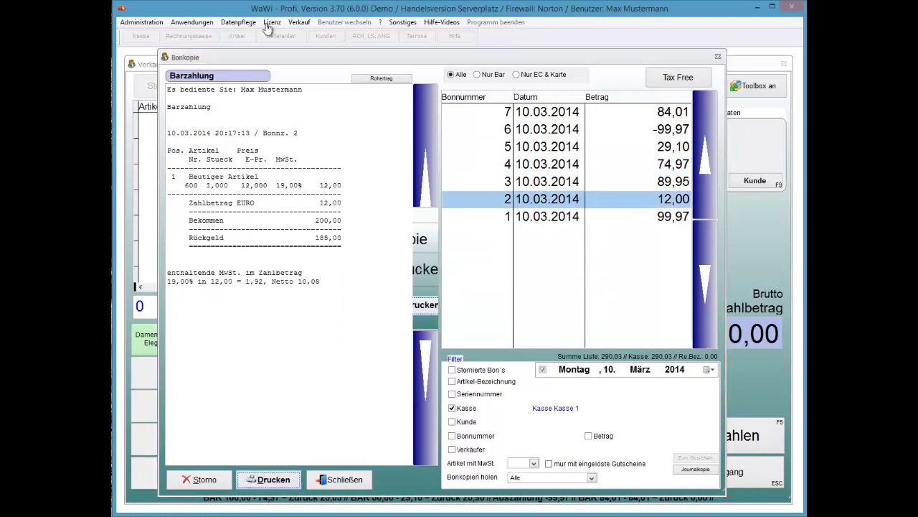
key(Escape)
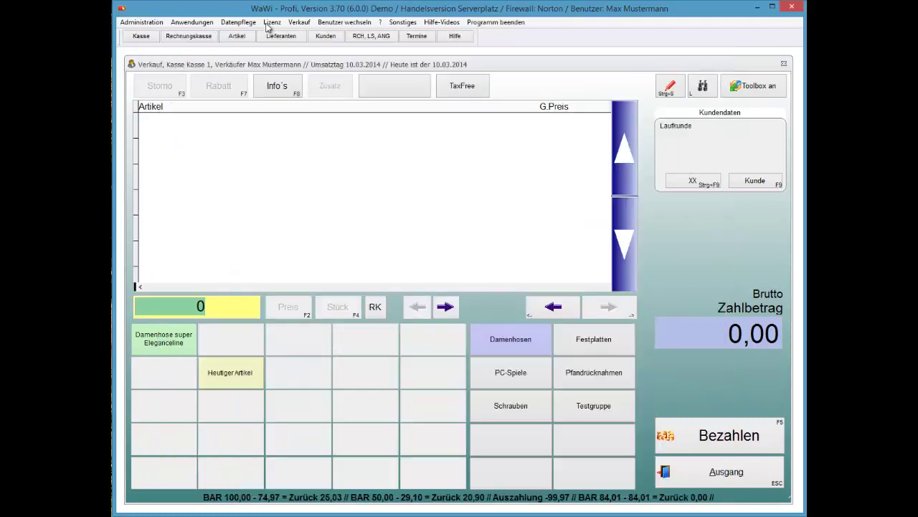
key(Escape)
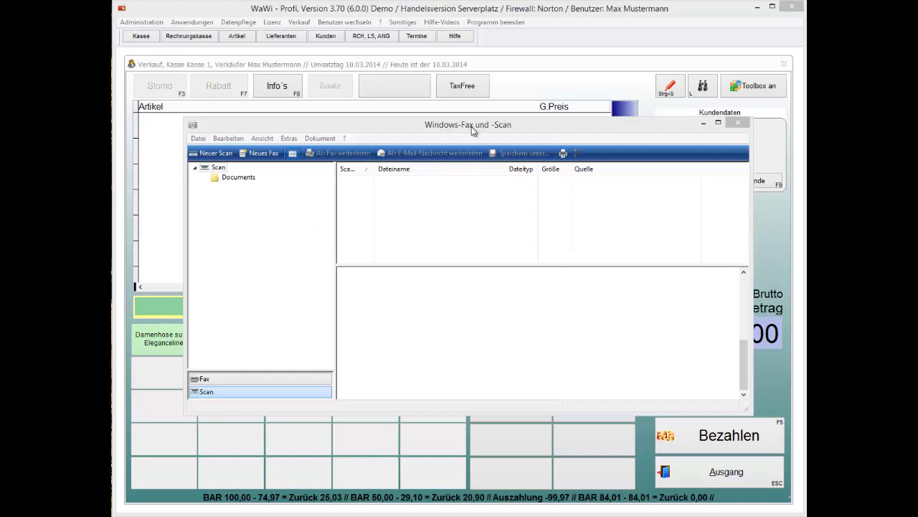
Switch to Windows Fax and Scan, scan the printed receipts and view the scanned image in full
click(220, 154)
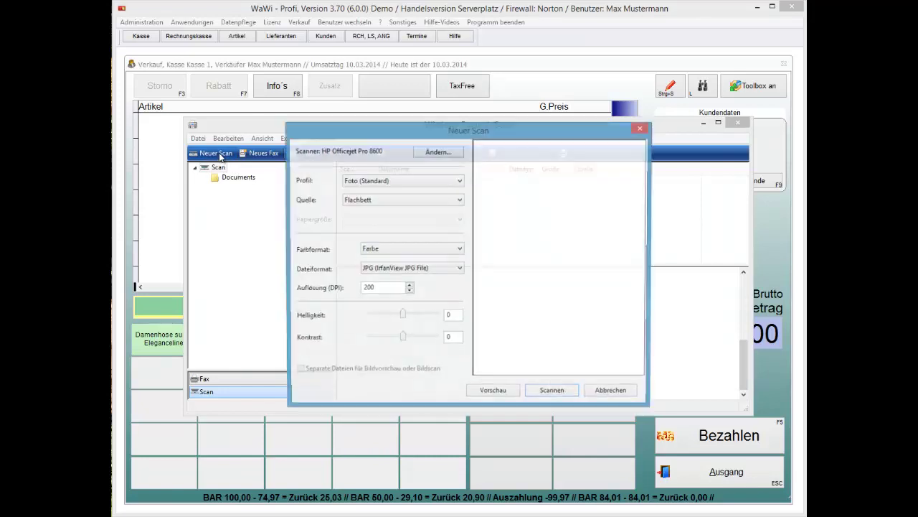
click(547, 392)
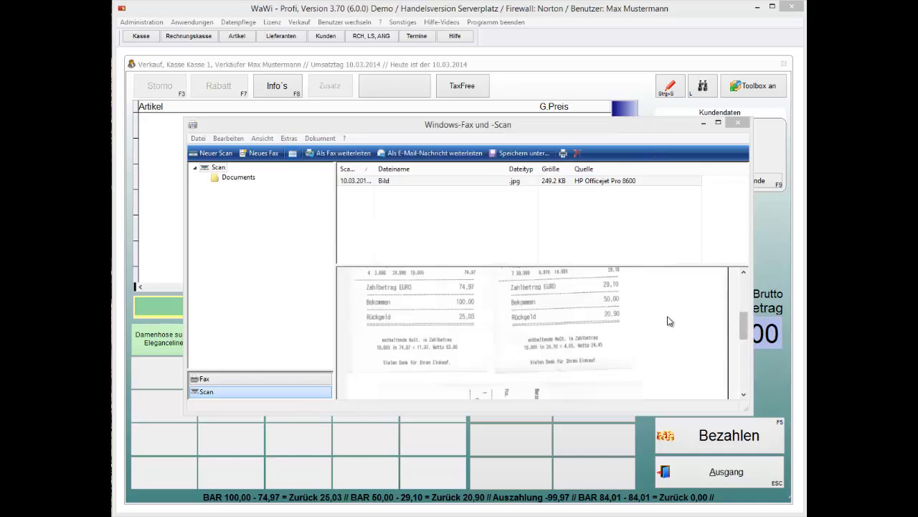
click(656, 375)
scroll(655, 375, up, 5)
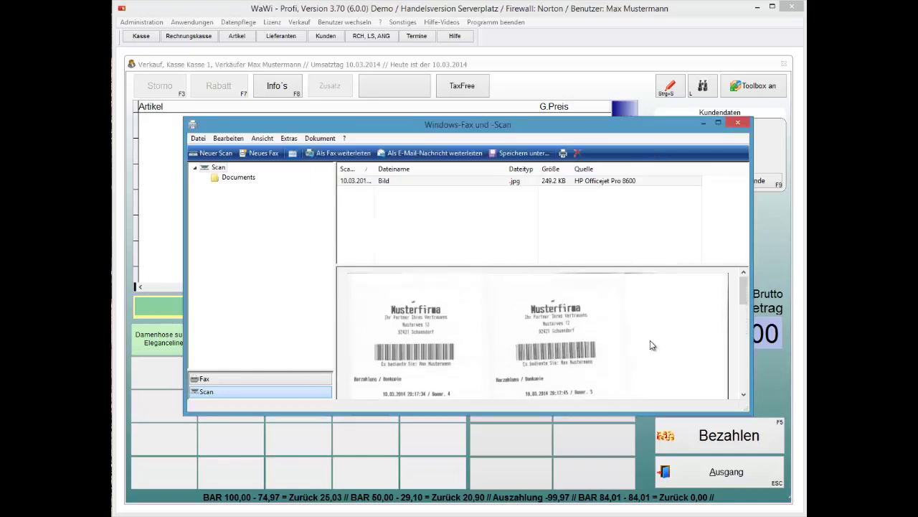
double_click(388, 180)
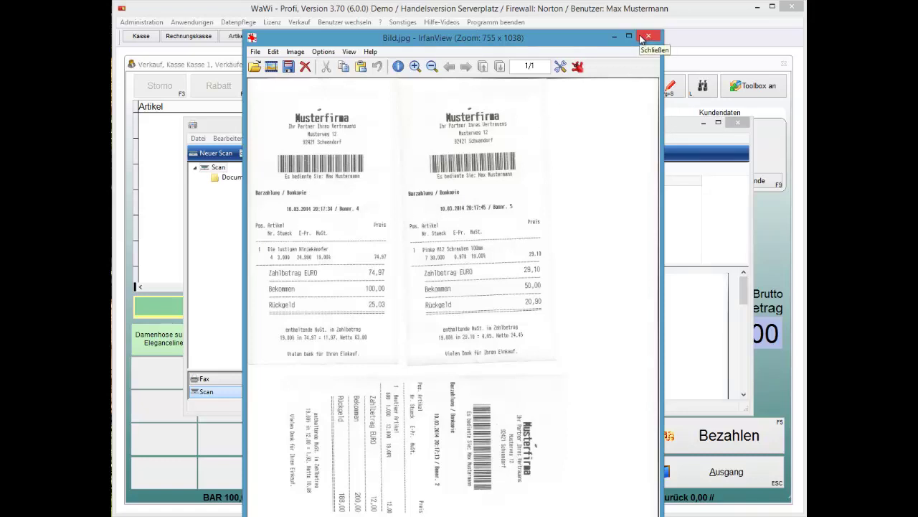
key(Escape)
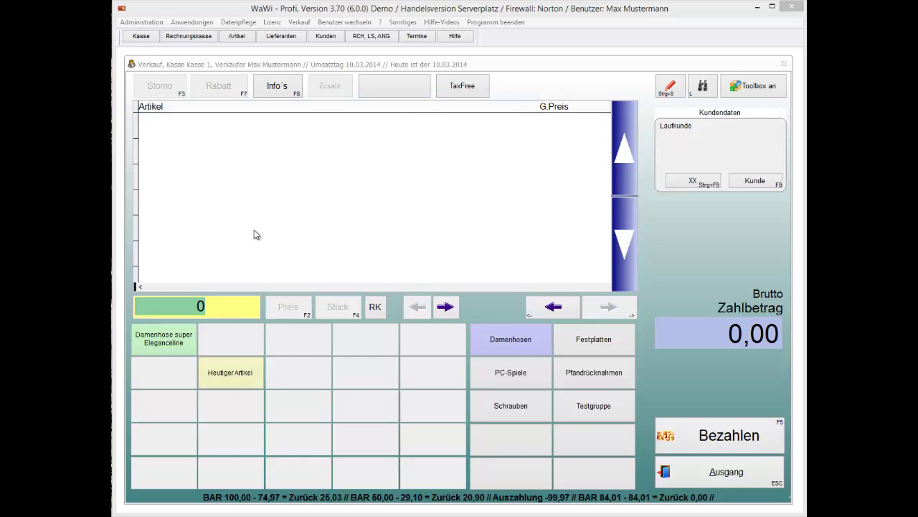
Start a fast Tax-Free receipt for receipt number 2 and cancel its creation
click(163, 306)
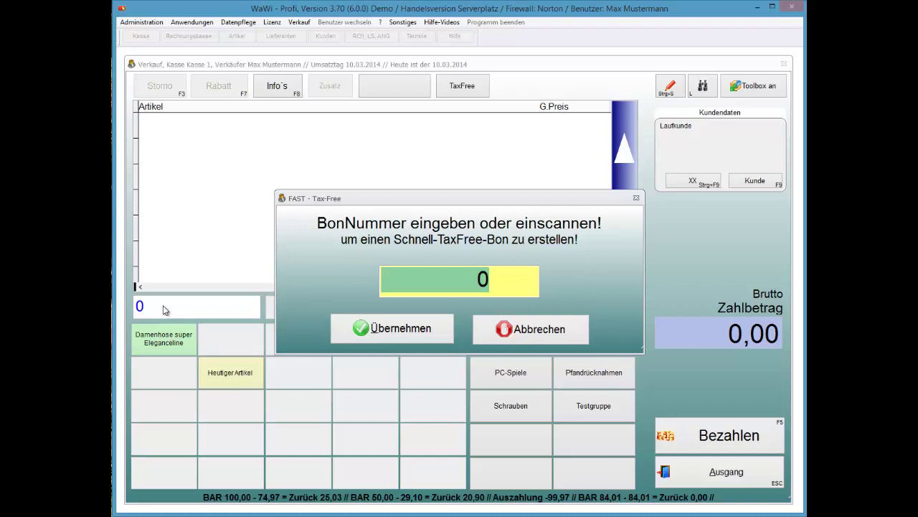
key(Return)
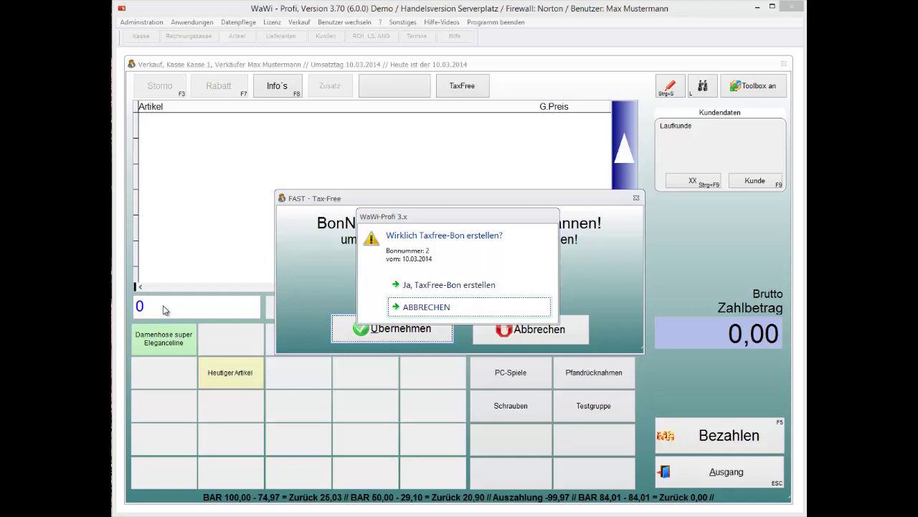
key(Return)
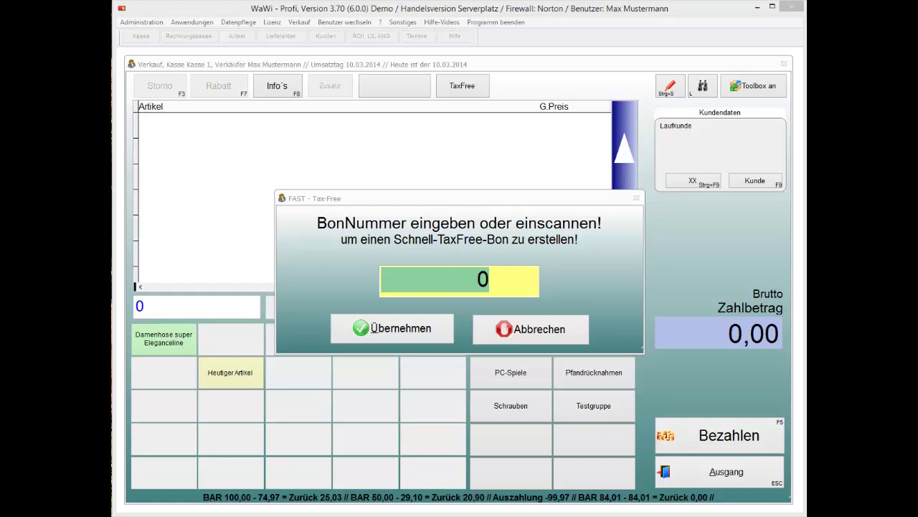
Try to create a fast Tax-Free receipt for receipt number 6 and leave the fast Tax-Free entry
click(417, 278)
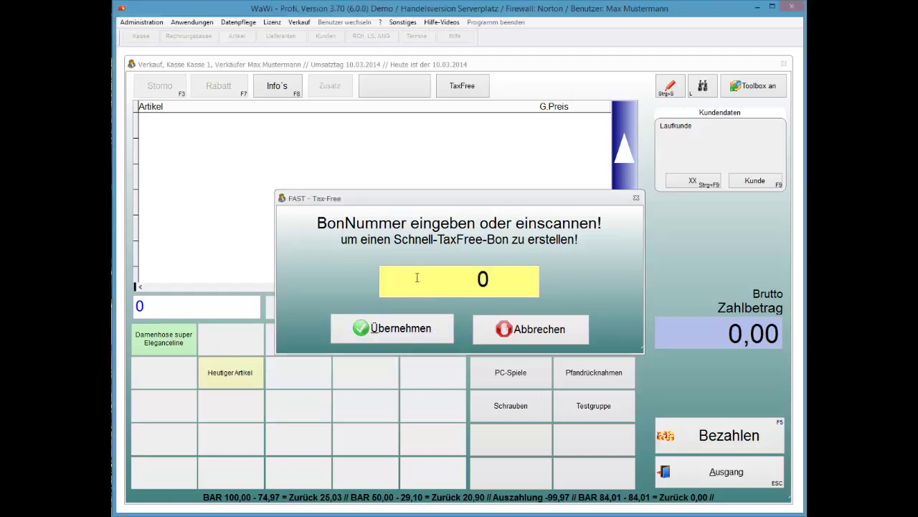
text(6)
key(Return)
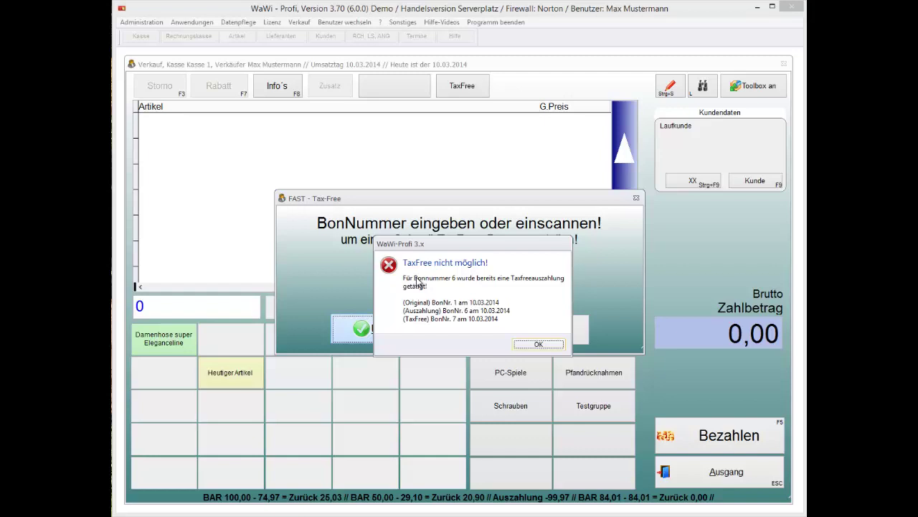
key(Return)
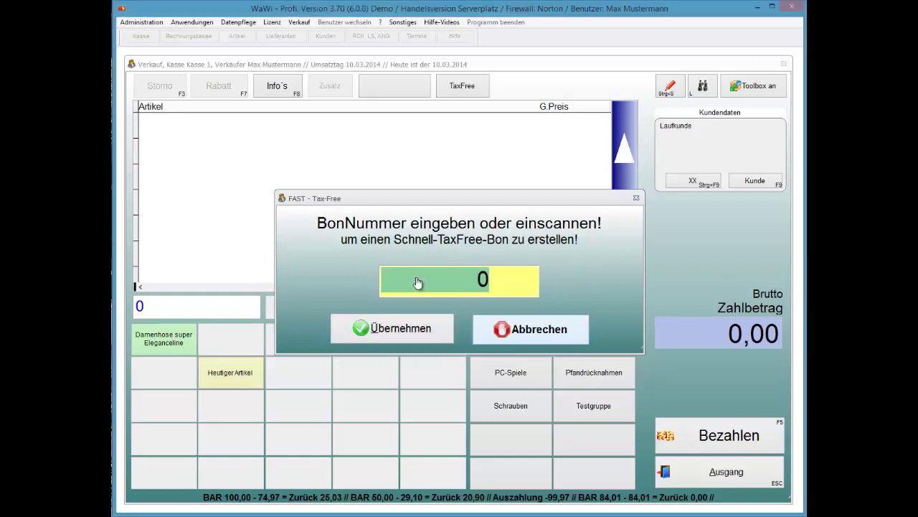
key(Escape)
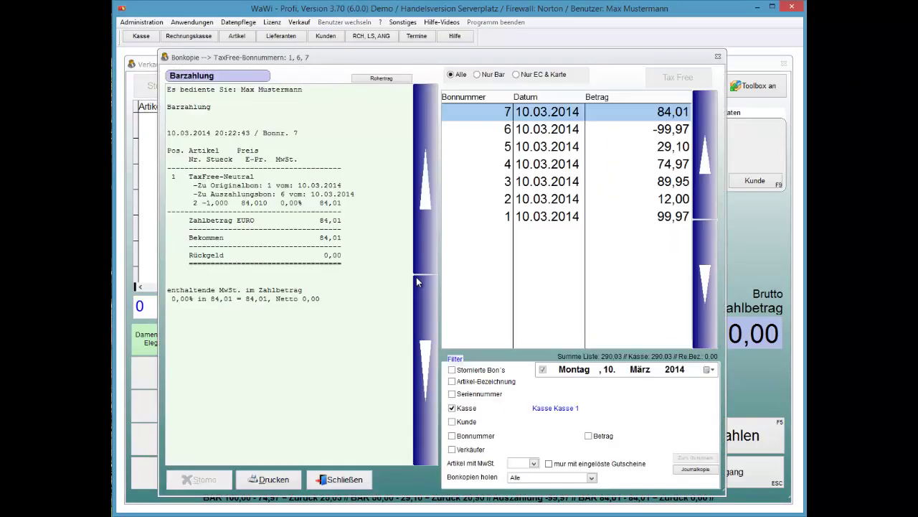
Look through the copies of receipts 1, 2 and 3, checking each one's Tax Free status
key(End)
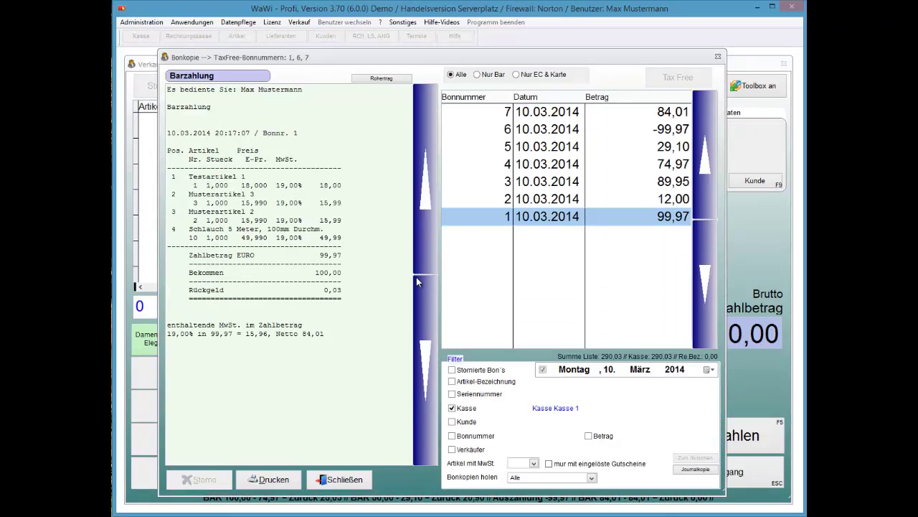
drag(198, 106, 167, 106)
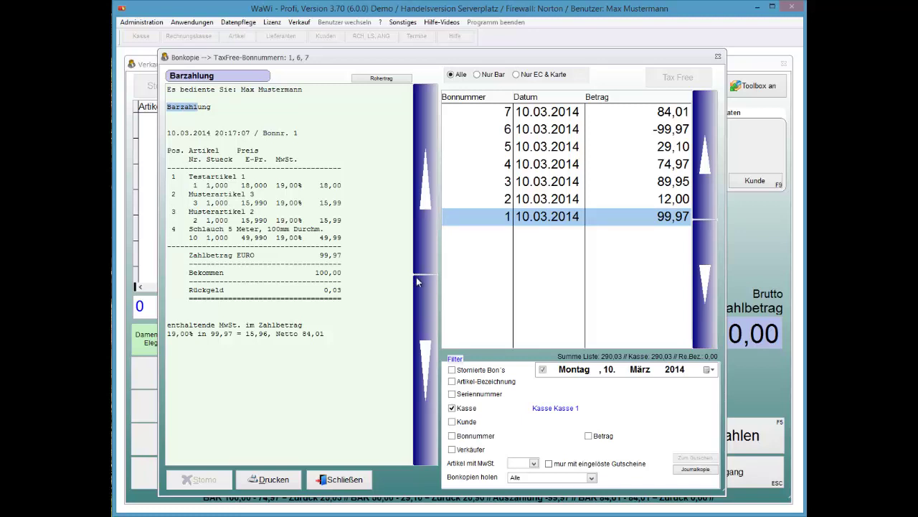
key(Up)
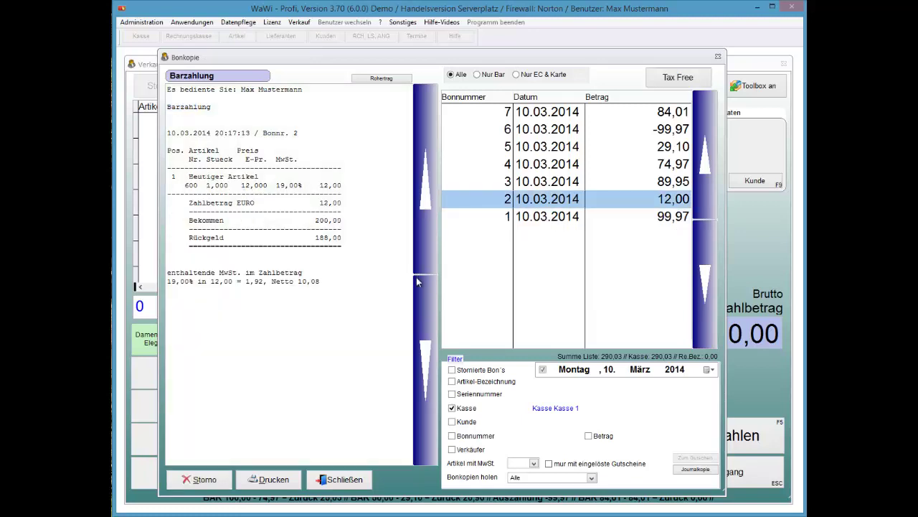
key(Up)
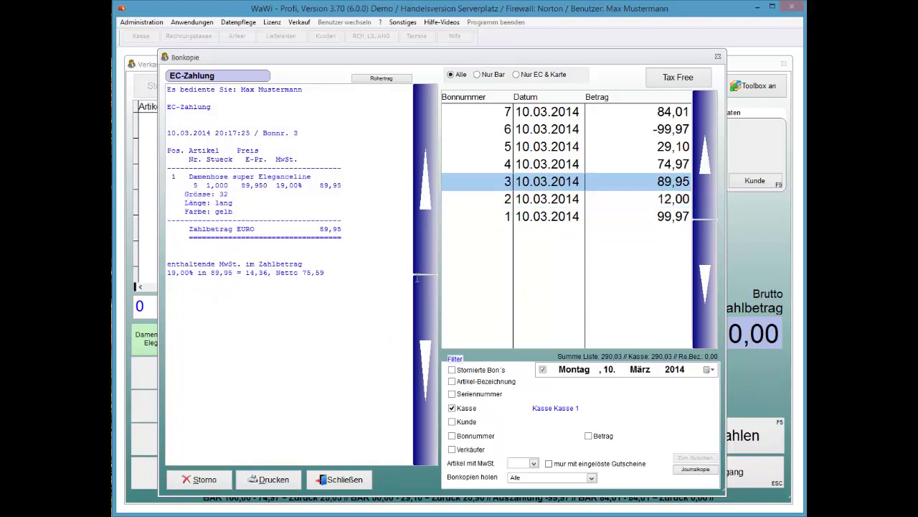
key(Down)
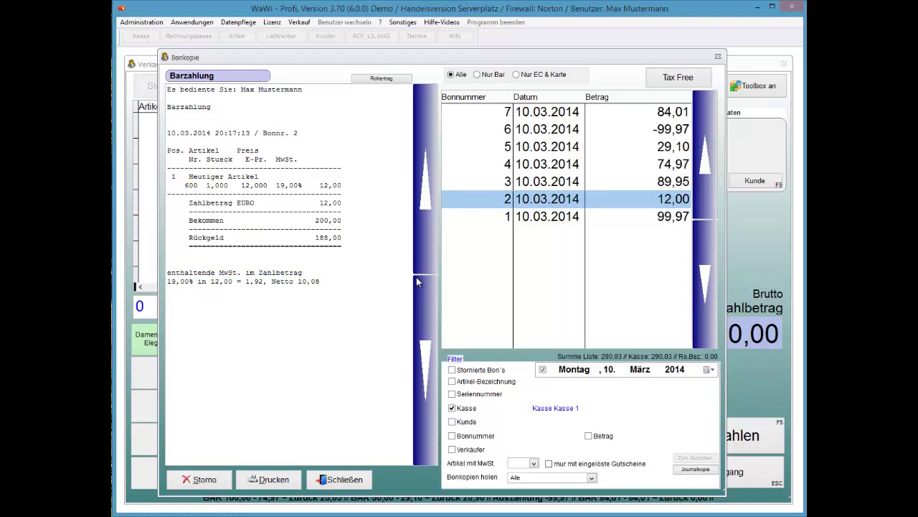
key(Down)
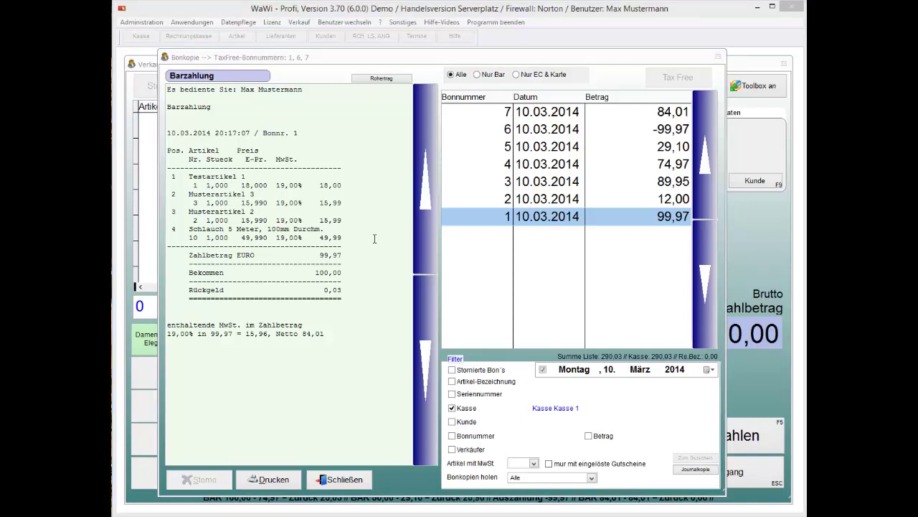
Compare payout receipt 6 with Tax-Free receipt 7, checking their references to the original receipt and the payout amount
click(530, 135)
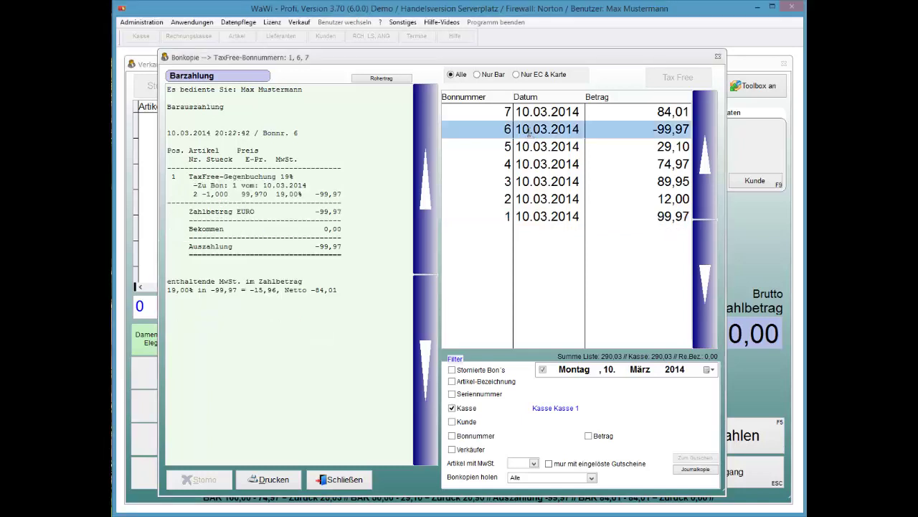
click(529, 132)
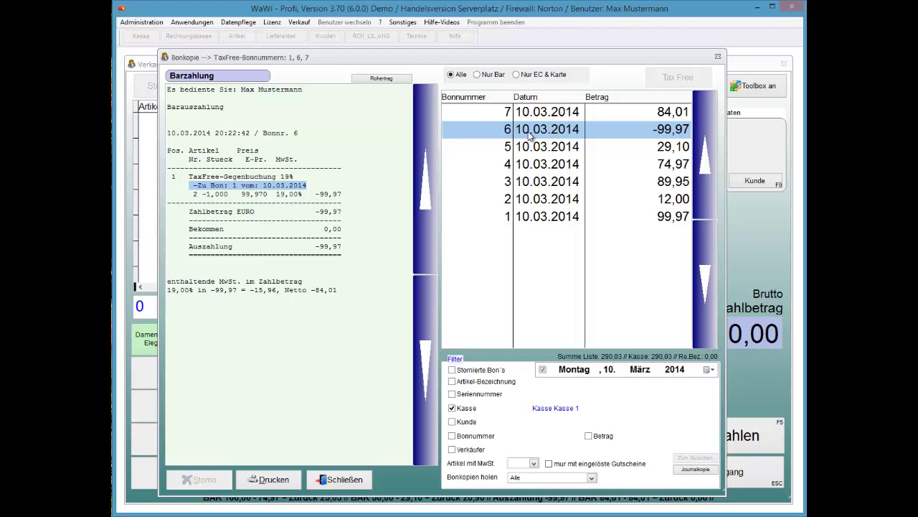
key(Up)
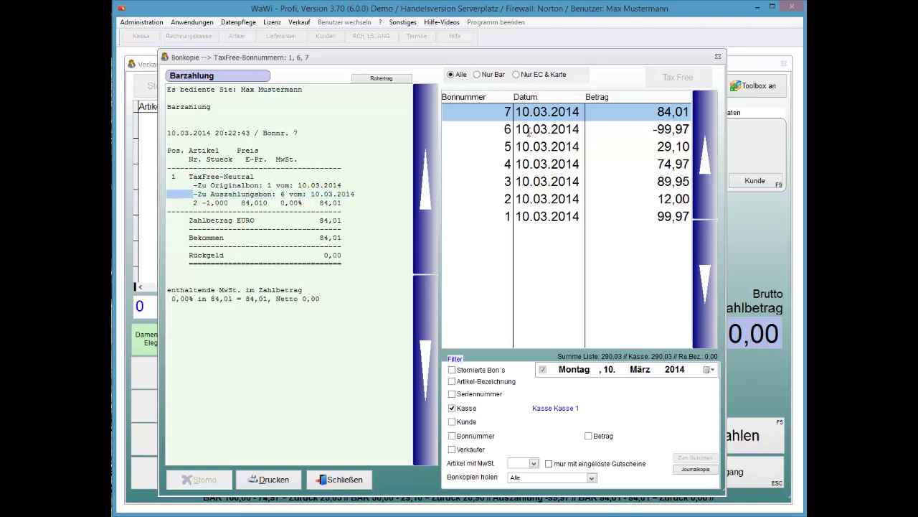
click(530, 136)
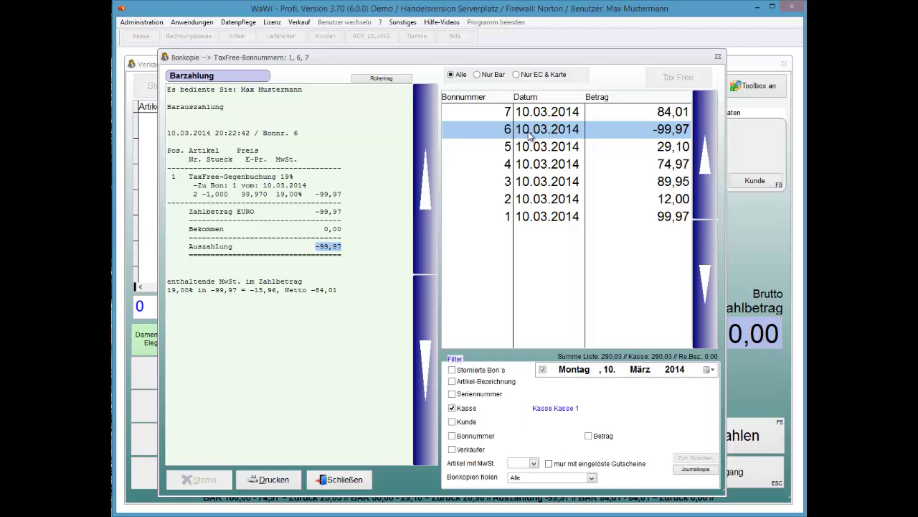
key(Up)
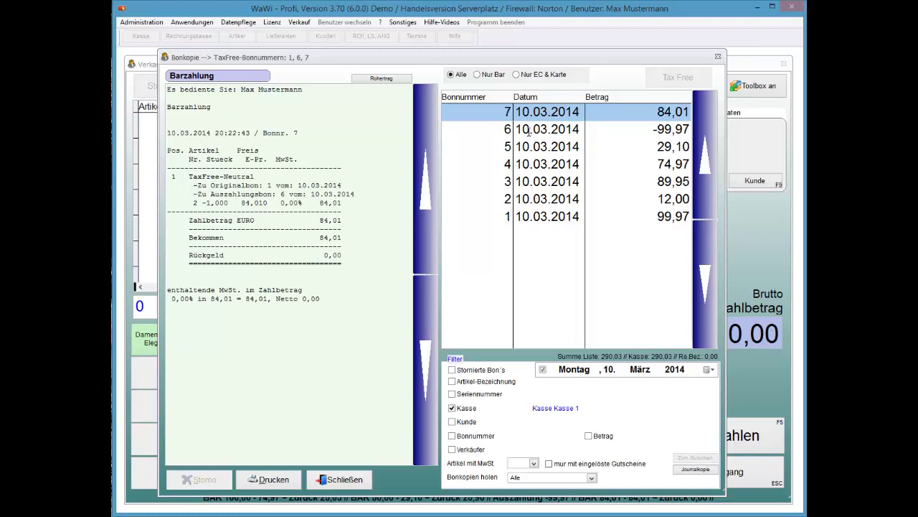
Highlight the VAT rate and the amount in the VAT line of Tax-Free receipt 7
key(shift+Right)
key(shift+Right)
key(shift+Right)
key(shift+Right)
key(shift+Right)
key(shift+Right)
key(shift+Right)
key(Right)
key(Right)
key(Right)
key(Right)
key(shift+Right)
key(shift+Right)
key(shift+Right)
key(shift+Right)
key(shift+Right)
key(Right)
Highlight the VAT amount and the net amount on payout receipt 6 and close the receipt copies
click(530, 136)
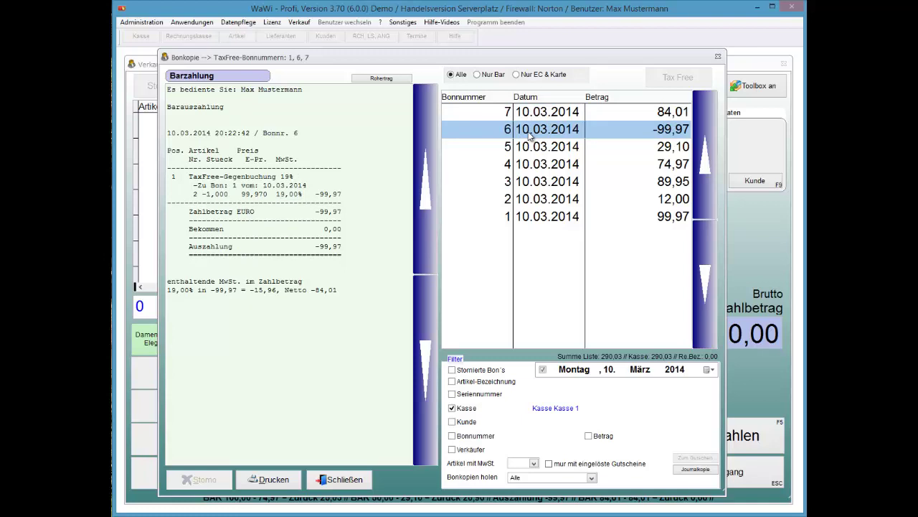
key(Tab)
key(shift+Right)
key(shift+Right)
key(shift+Right)
key(shift+Right)
key(shift+Right)
key(shift+Right)
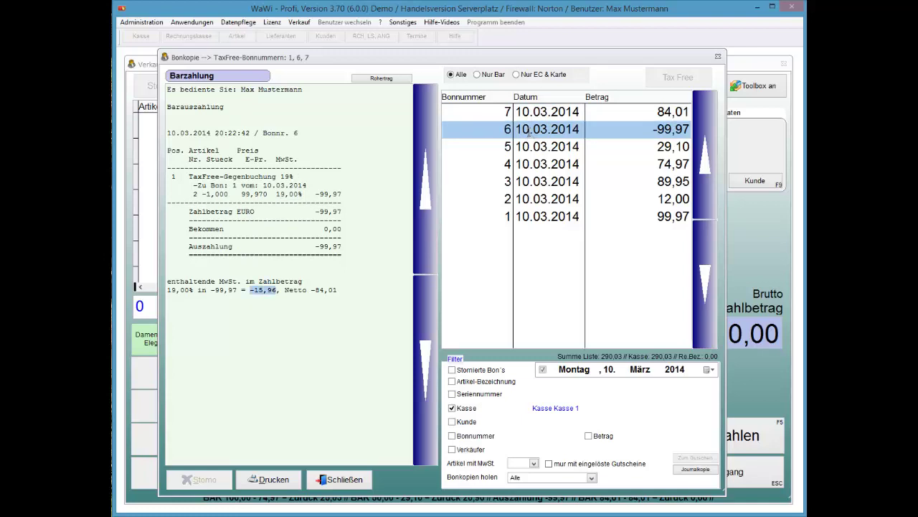
key(Right)
key(Right)
key(Right)
key(Right)
key(Right)
key(Right)
key(Right)
key(Right)
key(Right)
key(shift+Right)
key(shift+Right)
key(shift+Right)
key(shift+Right)
key(shift+Right)
key(shift+Right)
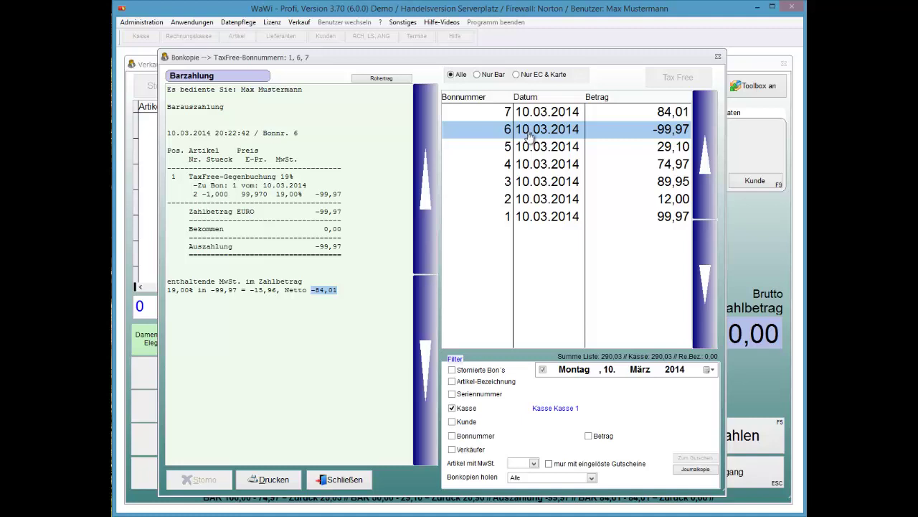
key(Escape)
Create a fast Tax-Free receipt for receipt number 2 and acknowledge the customer payout
click(385, 282)
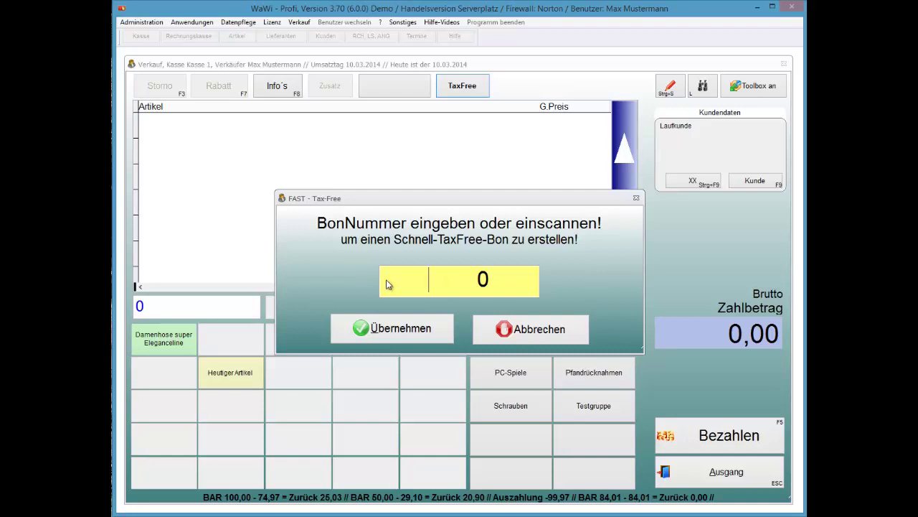
text(2)
key(Return)
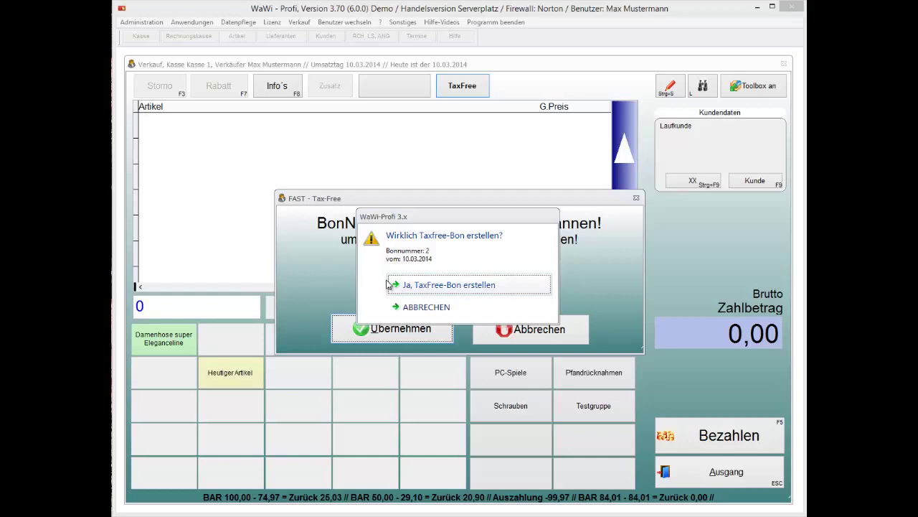
click(389, 285)
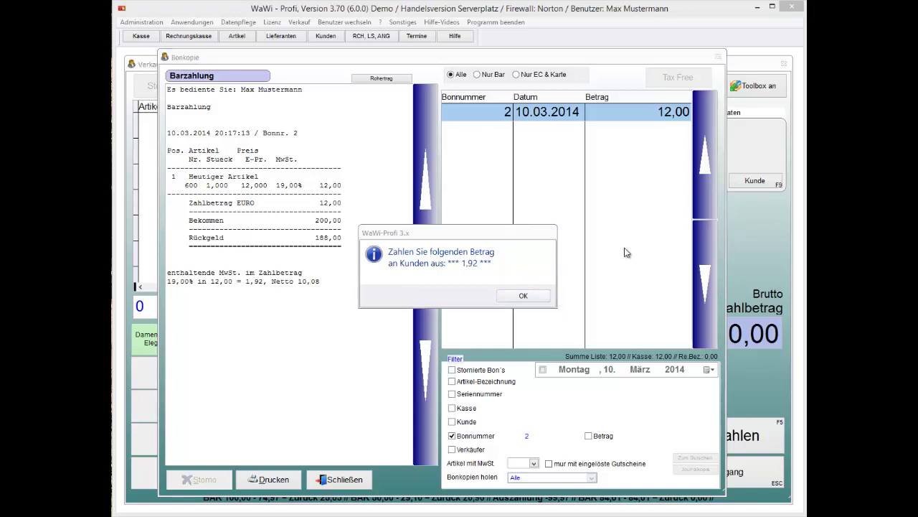
click(509, 300)
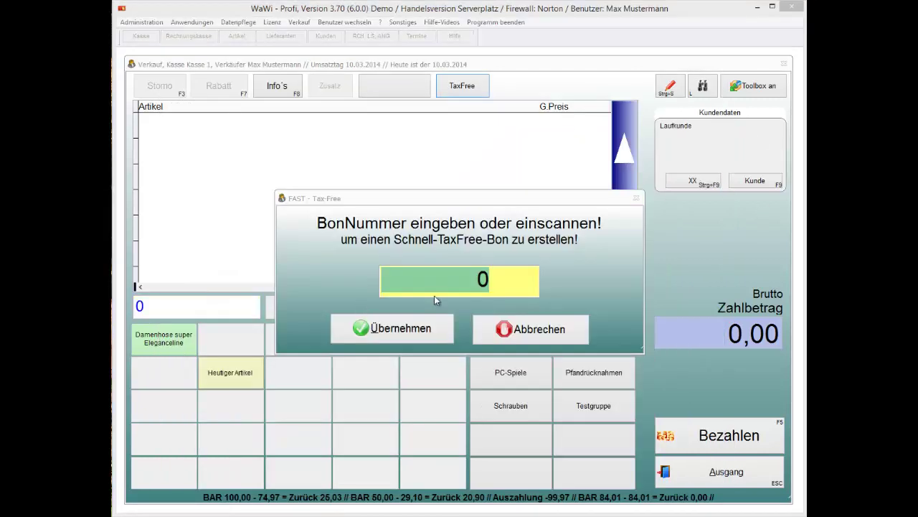
Try to create a fast Tax-Free receipt for receipt number 1254 and close the fast Tax-Free entry
click(393, 285)
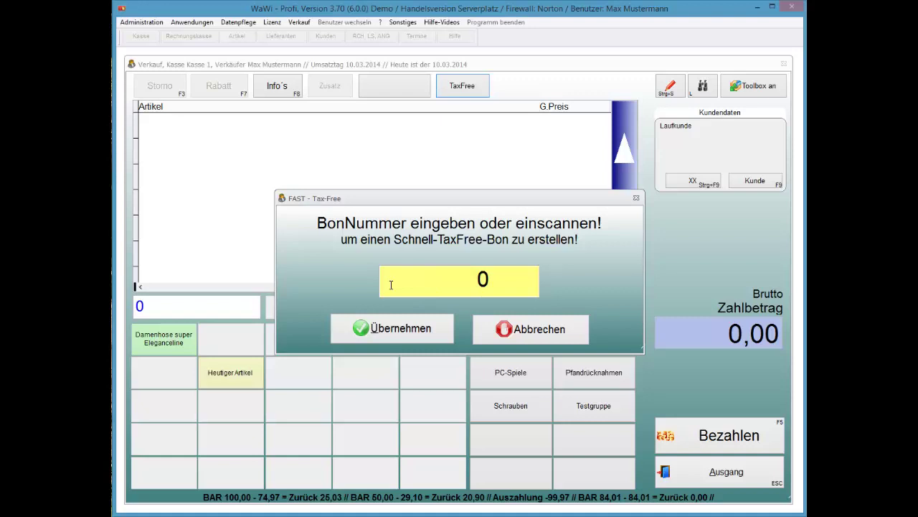
text(1254)
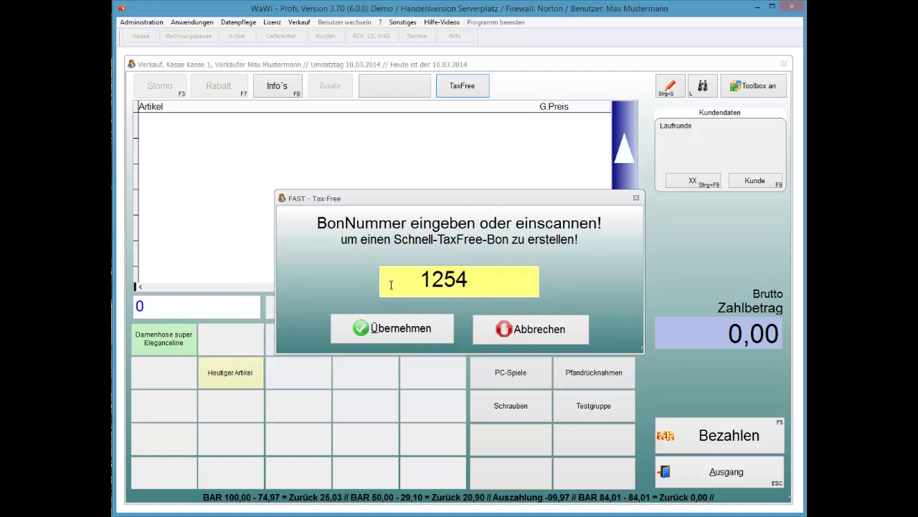
key(Return)
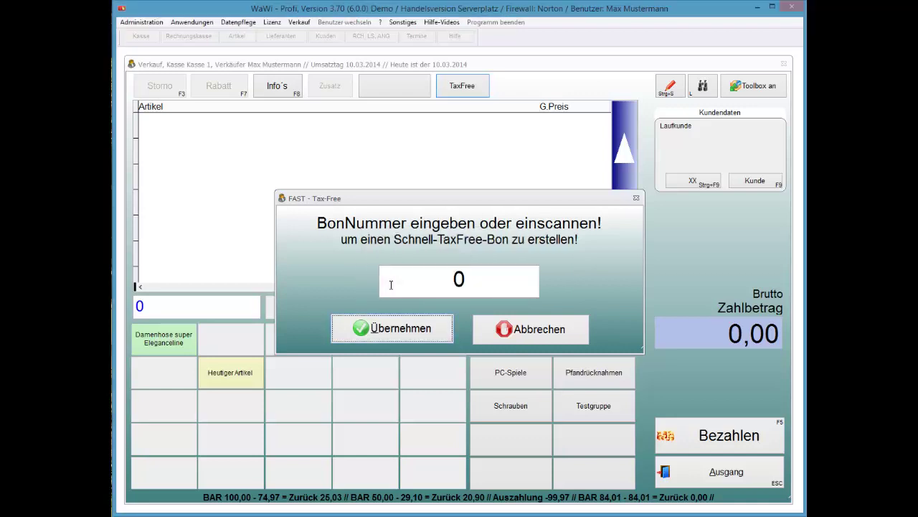
text(1254)
key(Return)
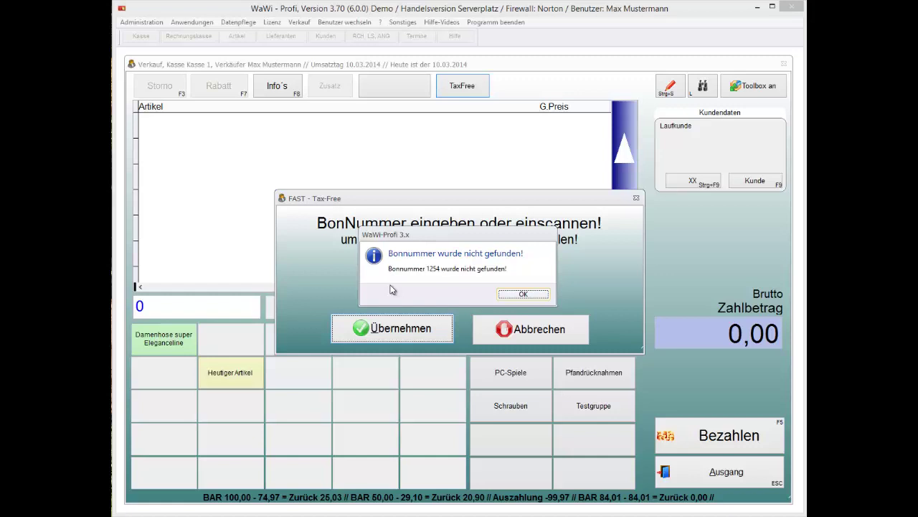
key(Return)
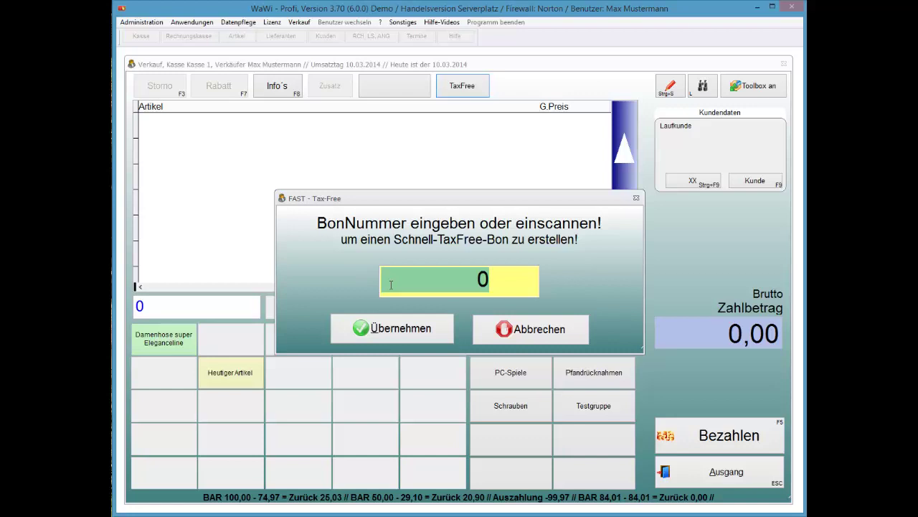
key(Tab)
key(Tab)
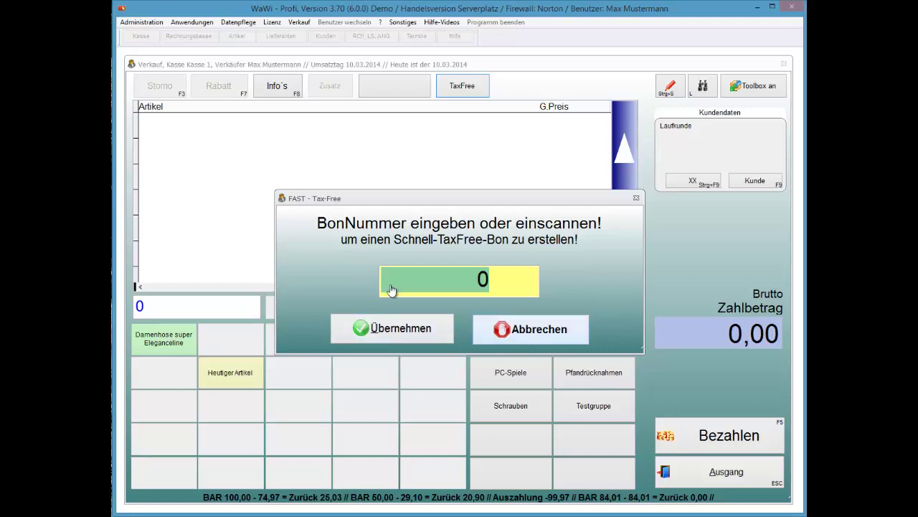
key(Return)
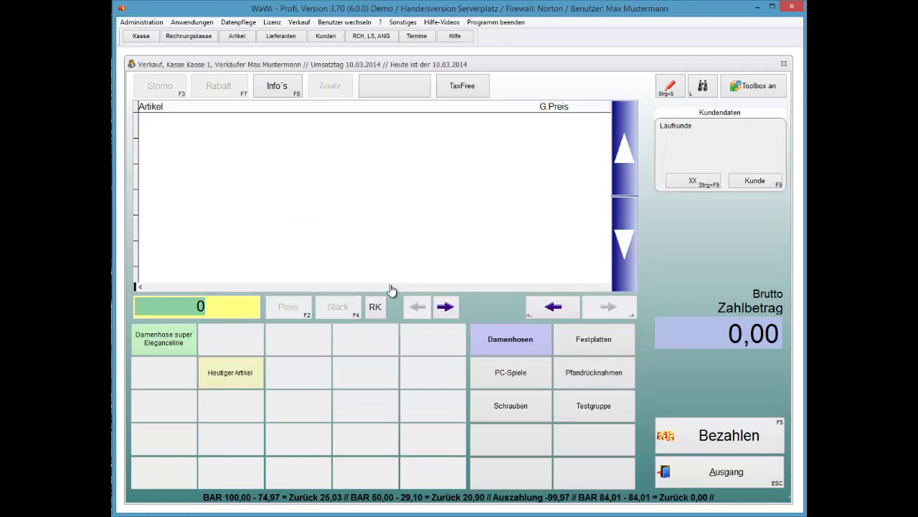
Return to the receipt copies and view payout receipt 8, which belongs to receipt 2
click(459, 88)
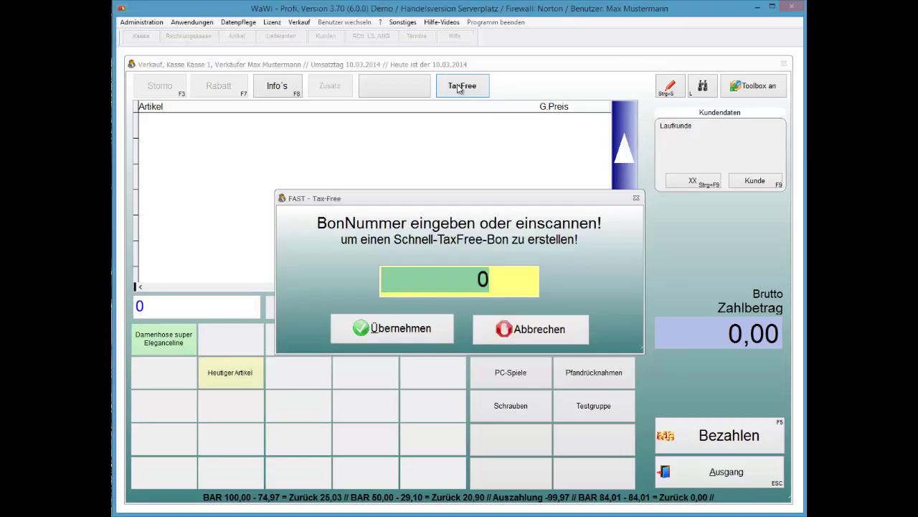
key(Escape)
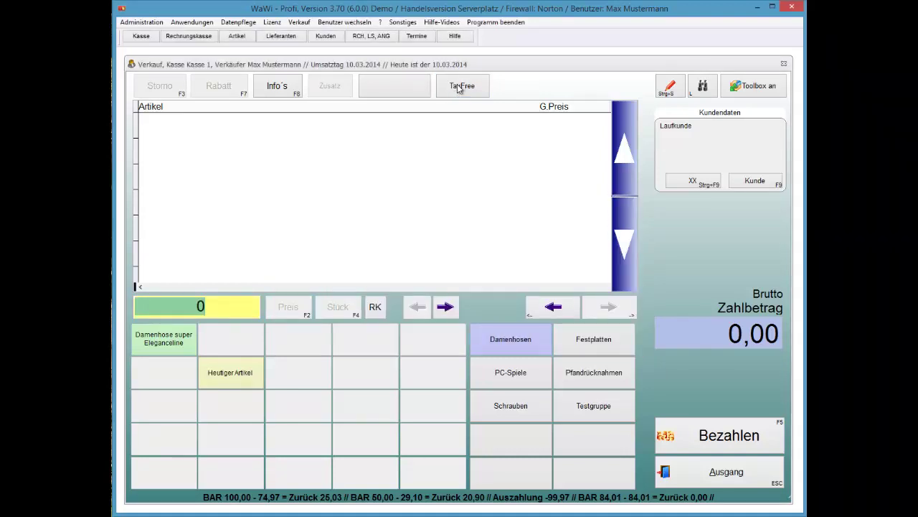
click(457, 87)
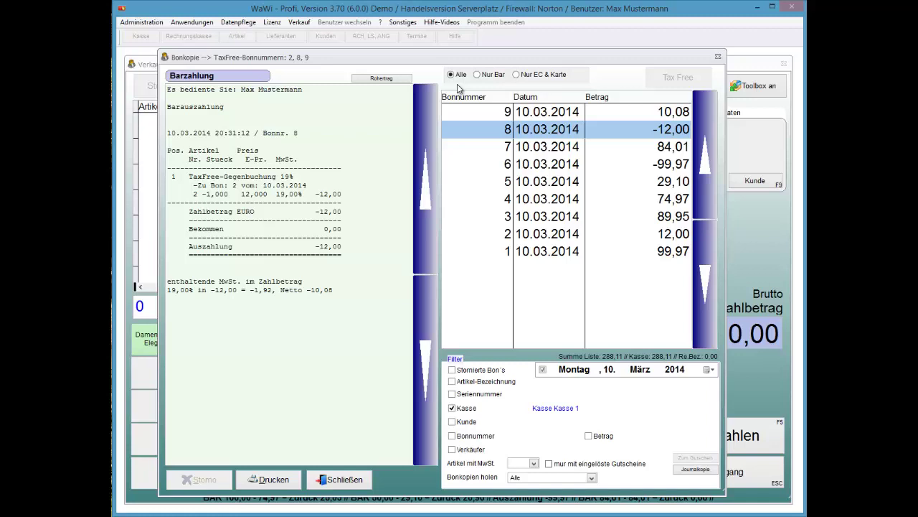
Filter the receipt copies by receipt number 7, remove the filter again and close the receipt copies
key(Tab)
key(Tab)
key(Tab)
key(Tab)
key(space)
key(Tab)
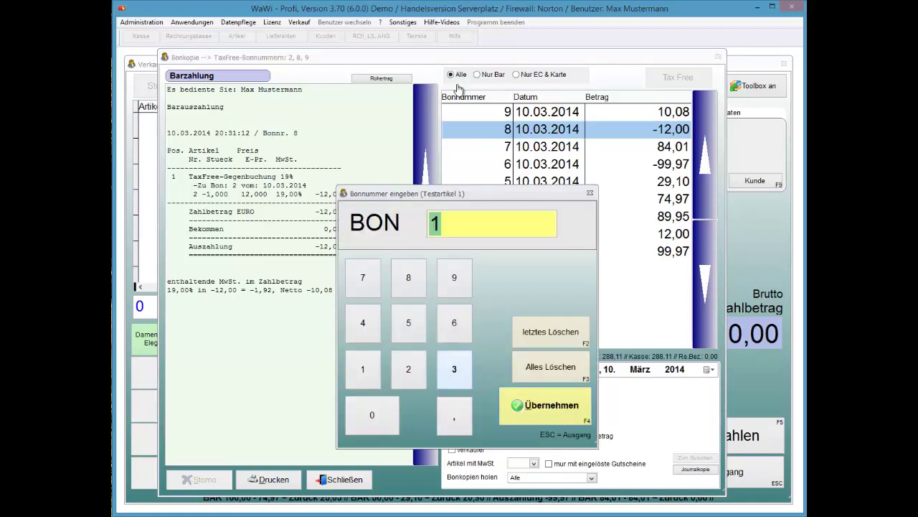
text(7)
key(Return)
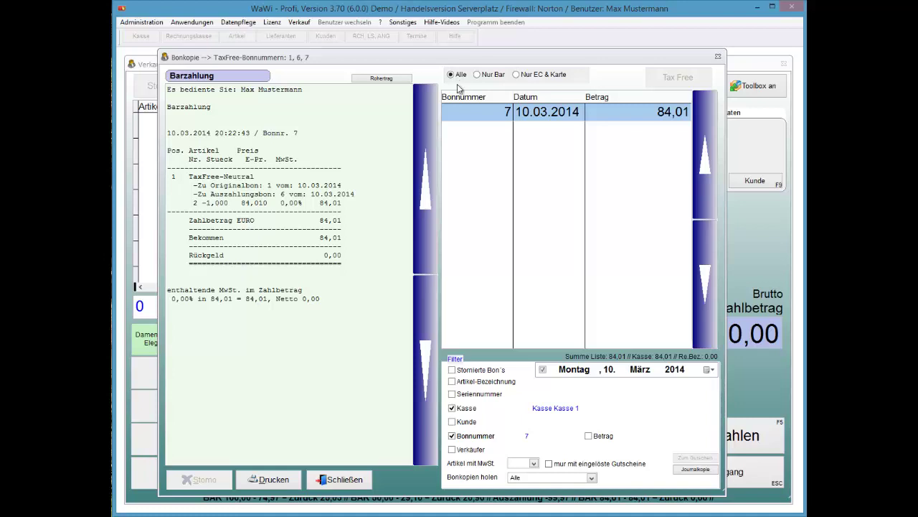
key(space)
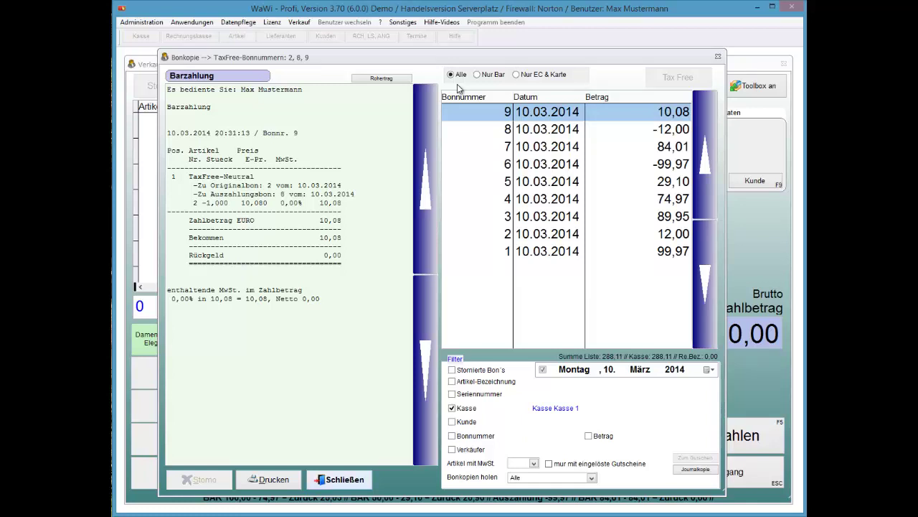
key(Escape)
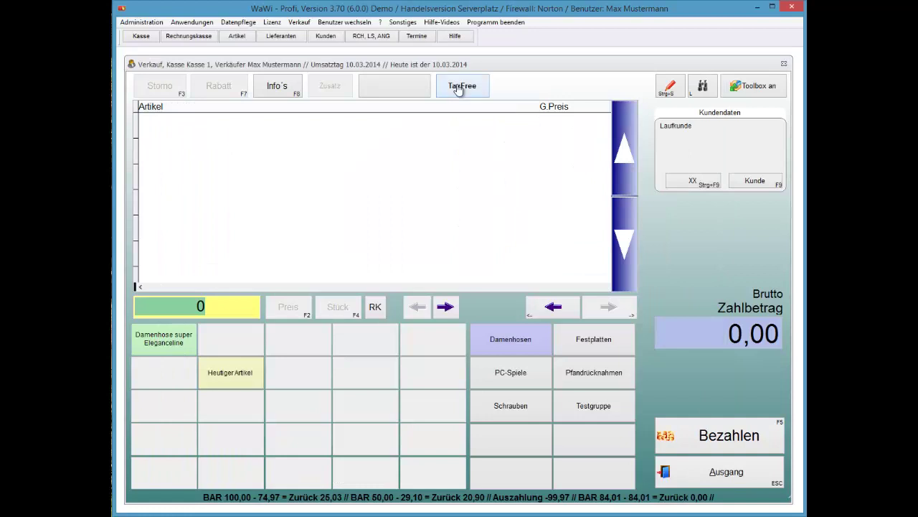
Reopen the receipt copies, view original receipt 1, its payout receipt 6 and Tax-Free receipt 7, and close the copies
key(alt+l)
key(Down)
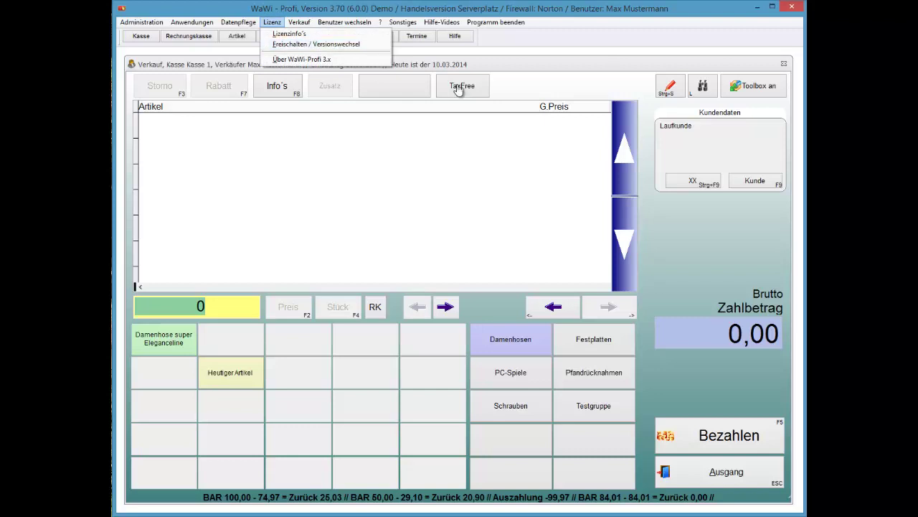
click(458, 88)
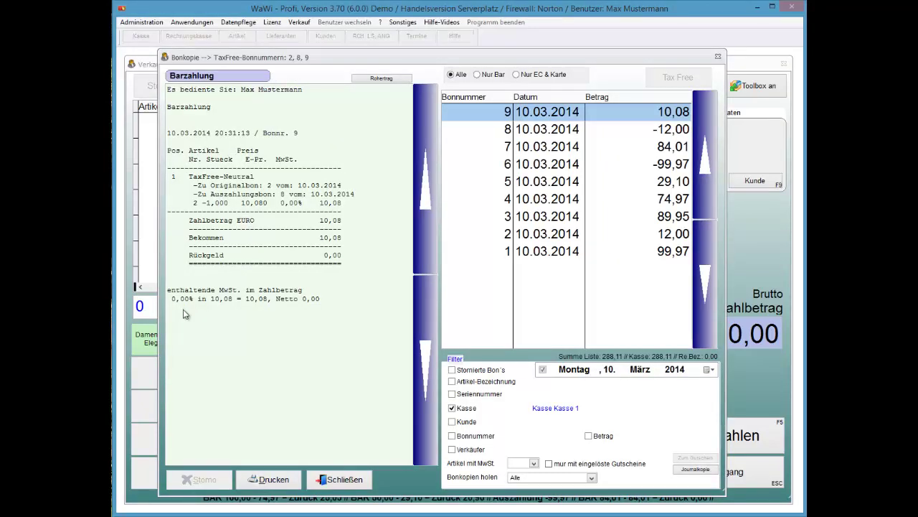
key(End)
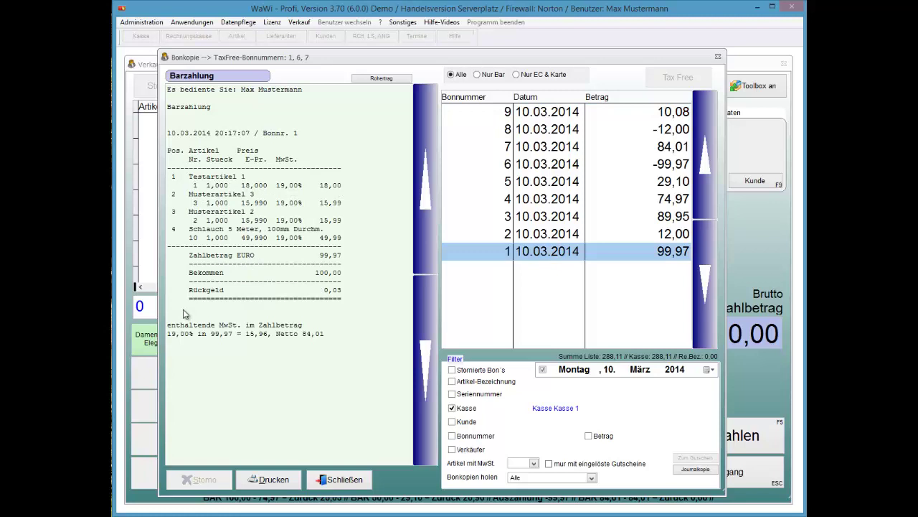
key(Up)
key(Up)
key(Up)
key(Up)
key(Up)
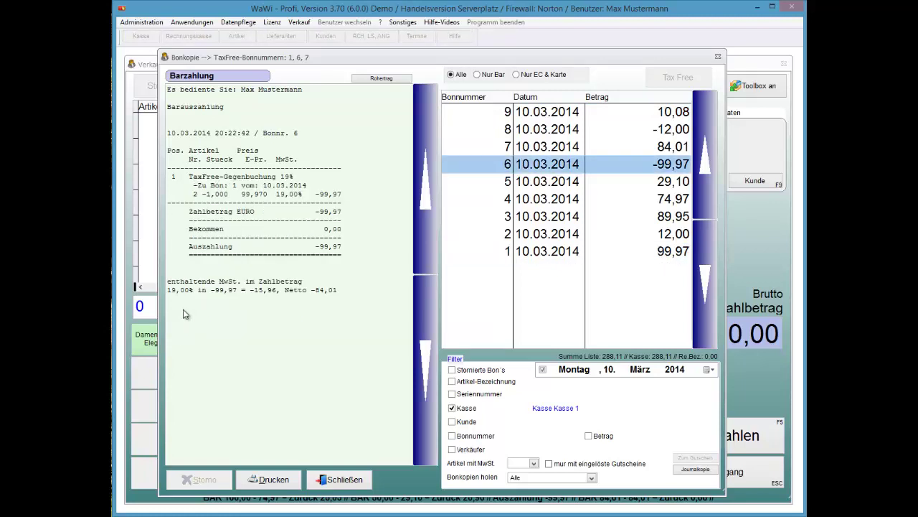
key(Up)
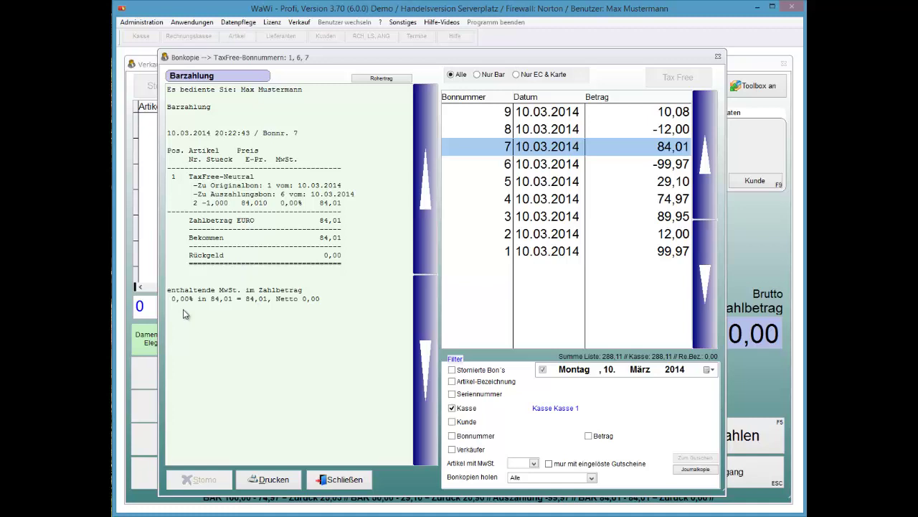
key(Escape)
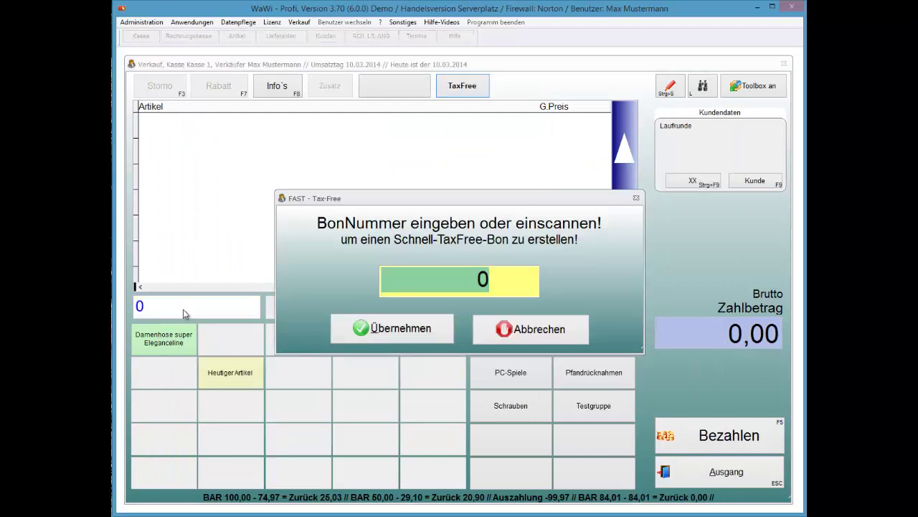
Enter receipt number 4, and again as 0004, in fast Tax-Free entry, cancelling the receipt creation both times
key(Return)
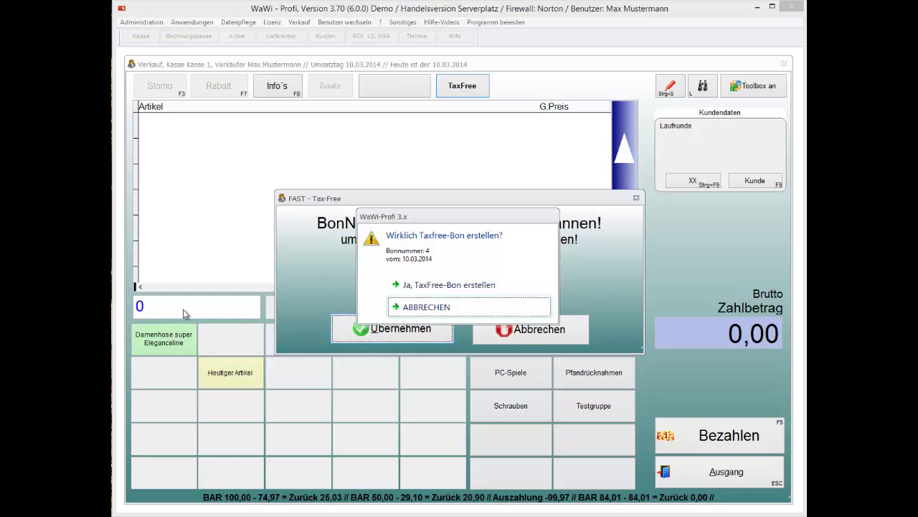
key(Escape)
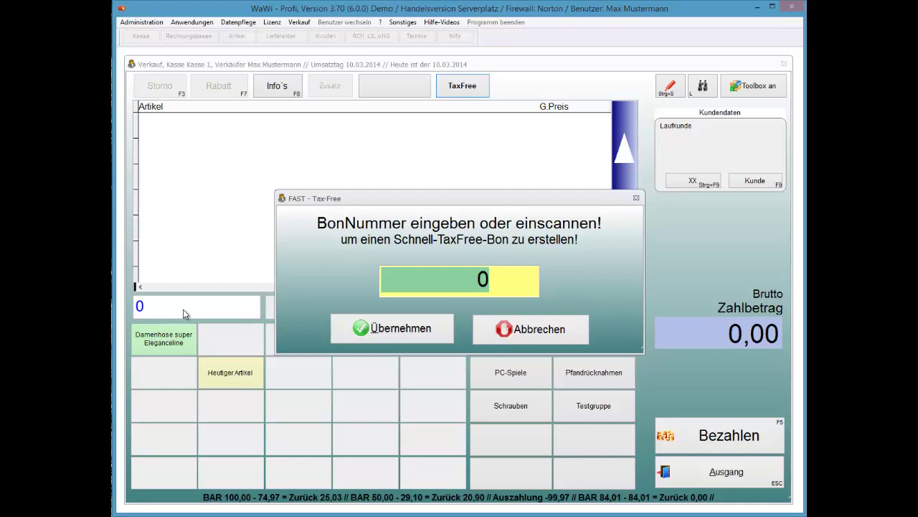
text(0004)
key(Return)
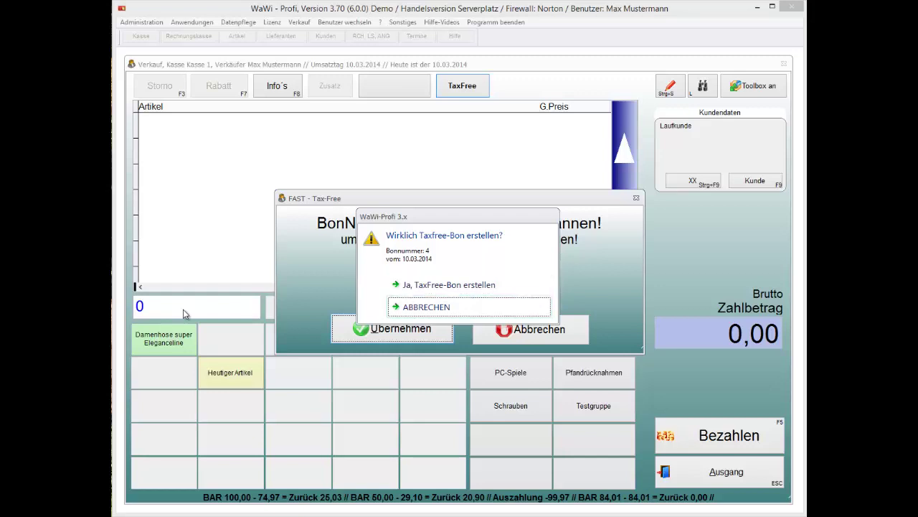
key(Return)
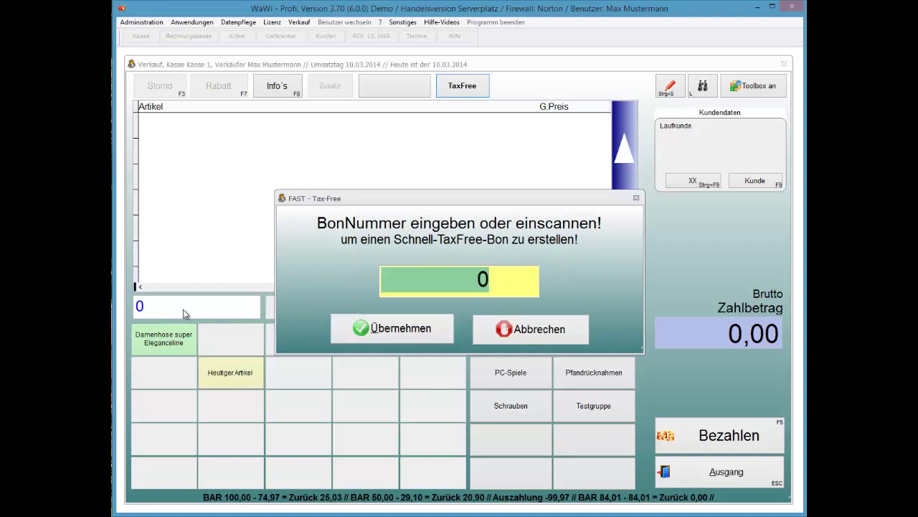
Create a fast Tax-Free receipt for receipt number 00000004, acknowledge the customer payout and return to the sales screen
text(00000004)
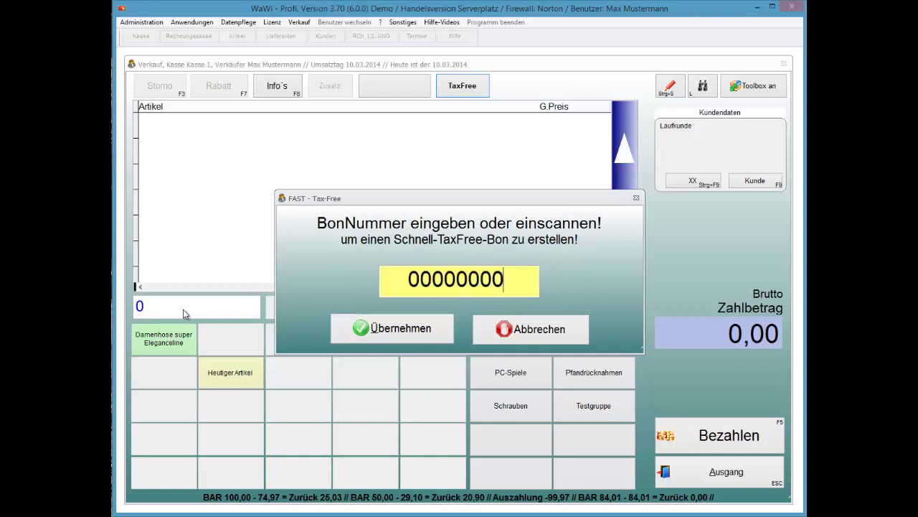
key(Return)
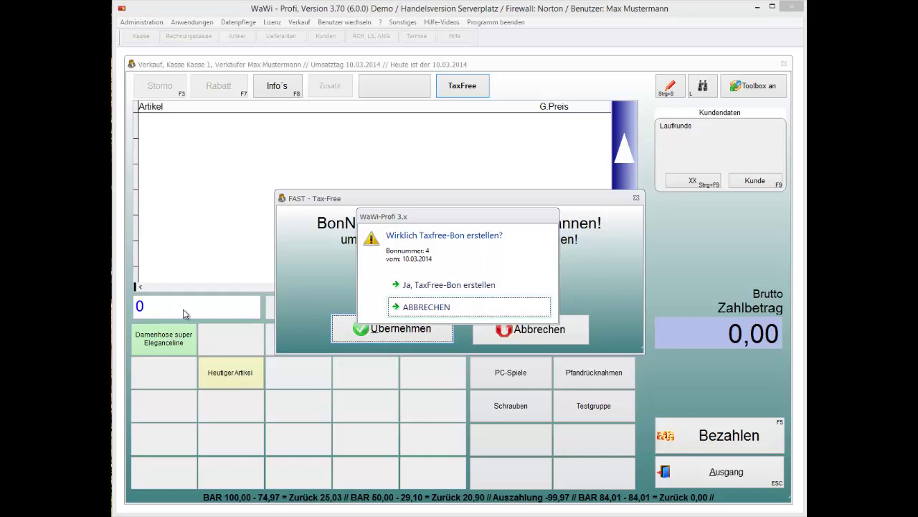
key(Up)
key(Return)
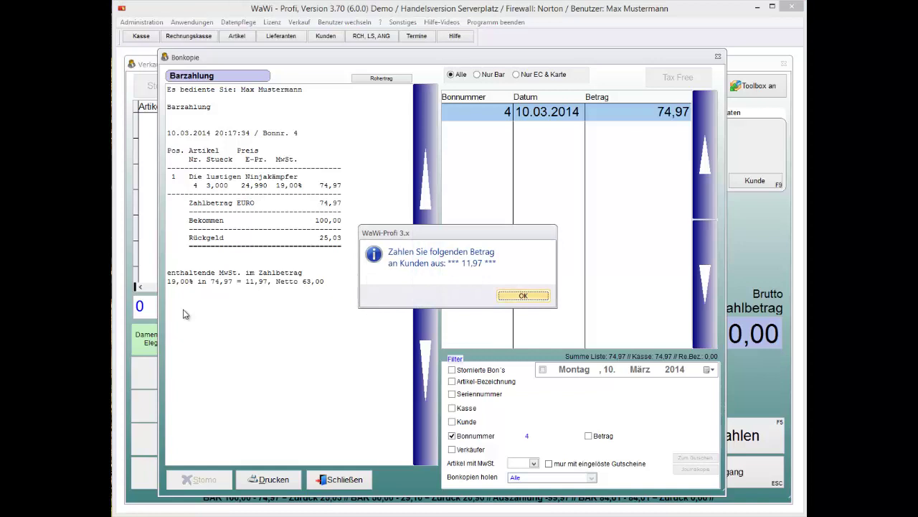
key(Return)
key(Escape)
key(Escape)
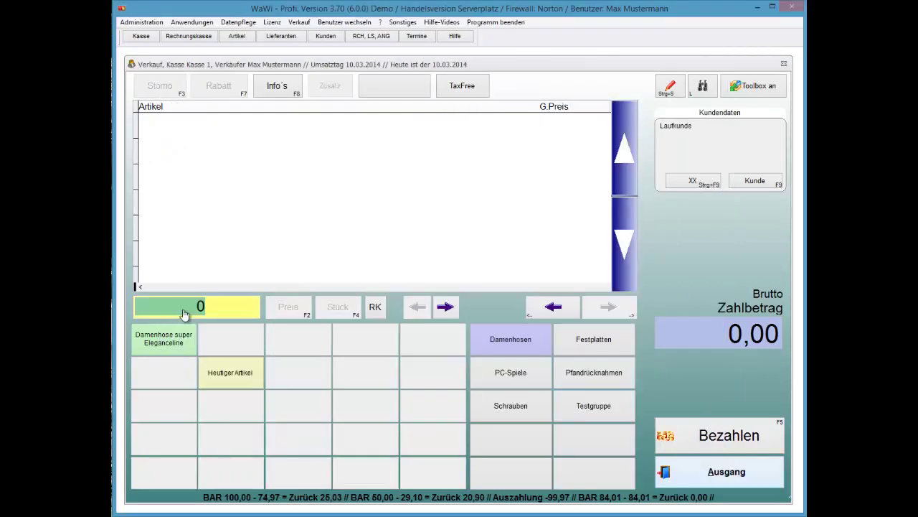
Leave the cash register and examine the fast Tax-Free entries for receipts 2 and 4 in the Bewegungsübersicht evaluation
key(Escape)
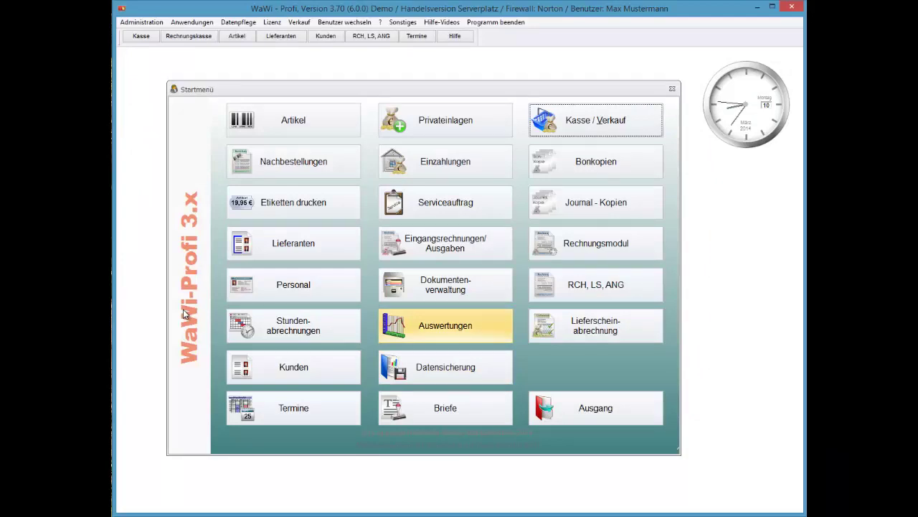
key(Return)
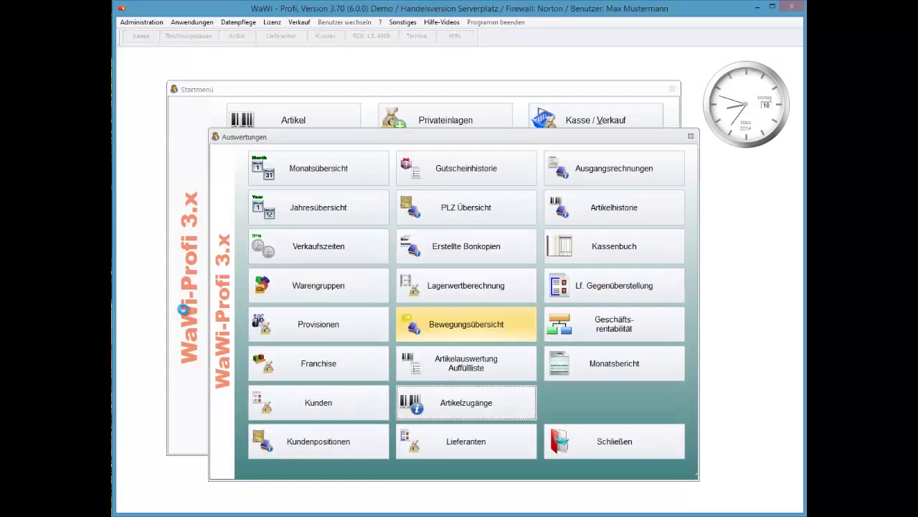
key(Return)
key(End)
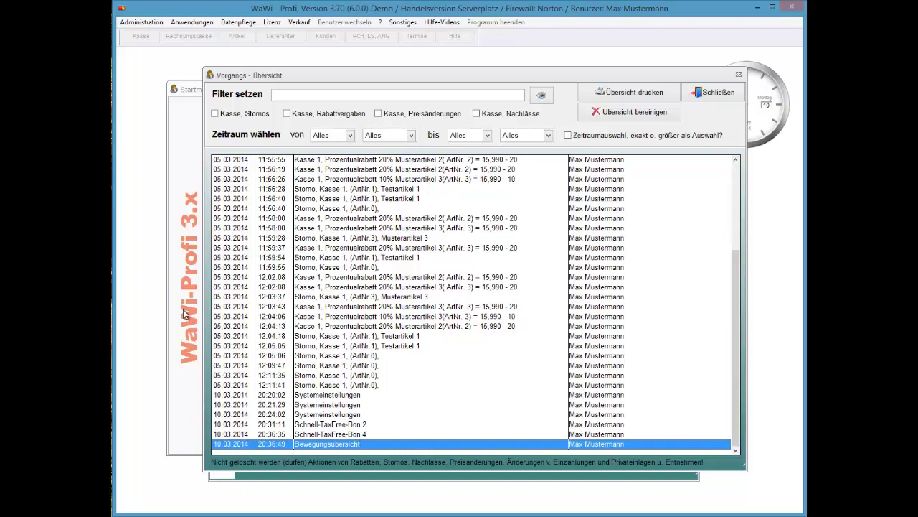
key(Up)
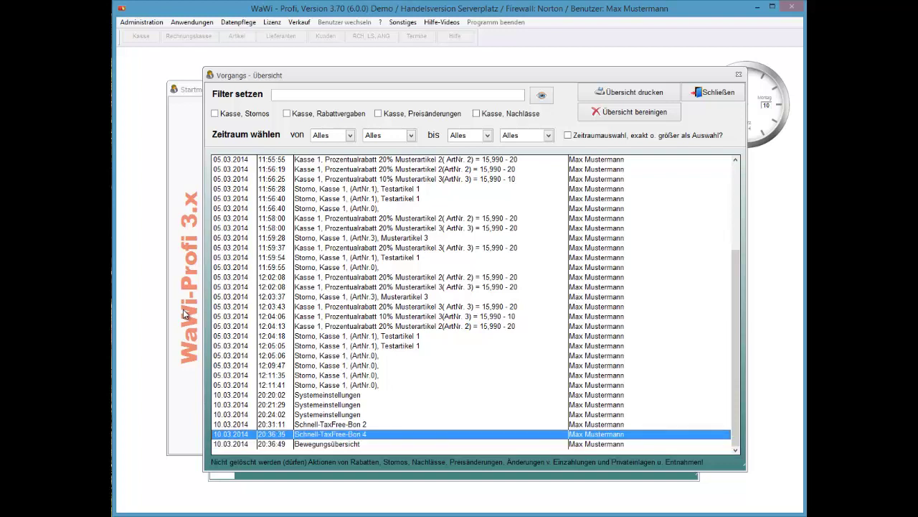
key(Up)
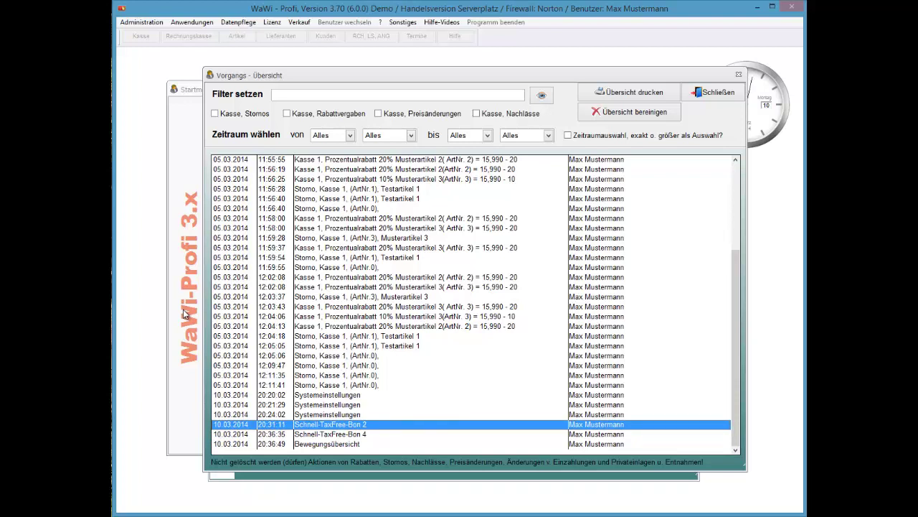
key(Down)
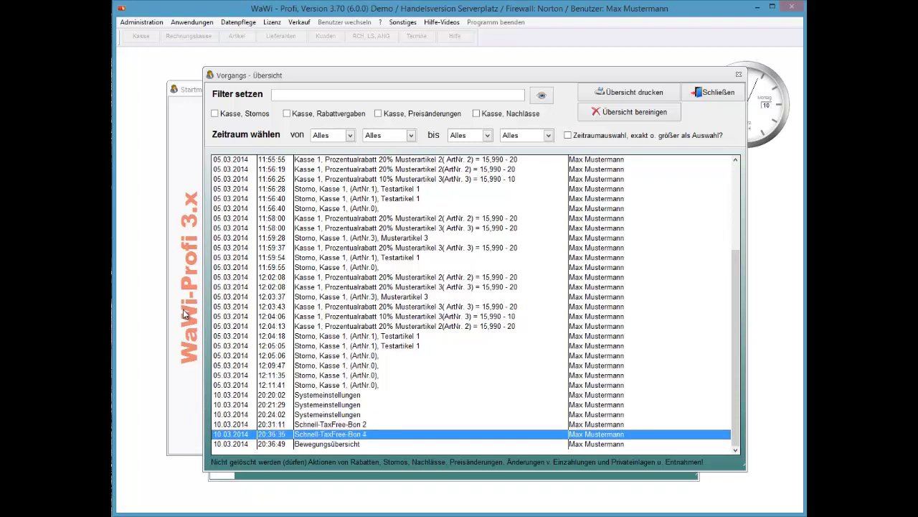
key(Up)
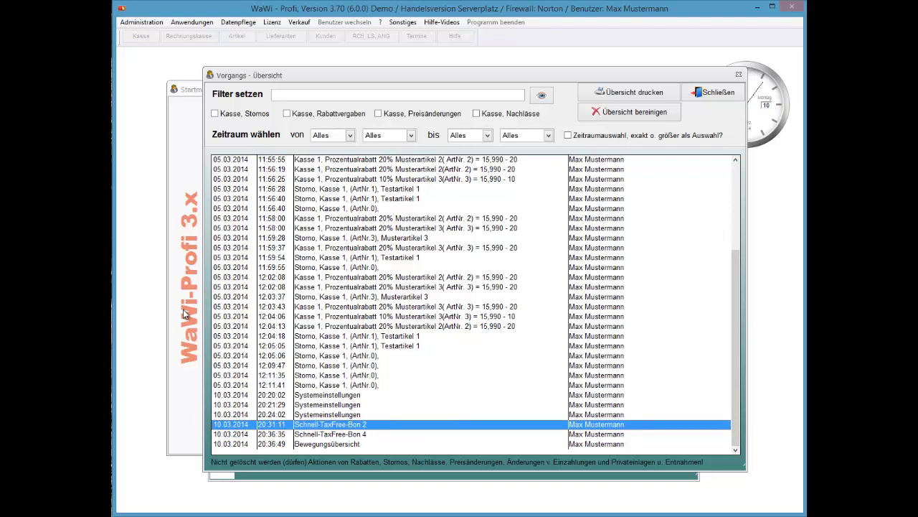